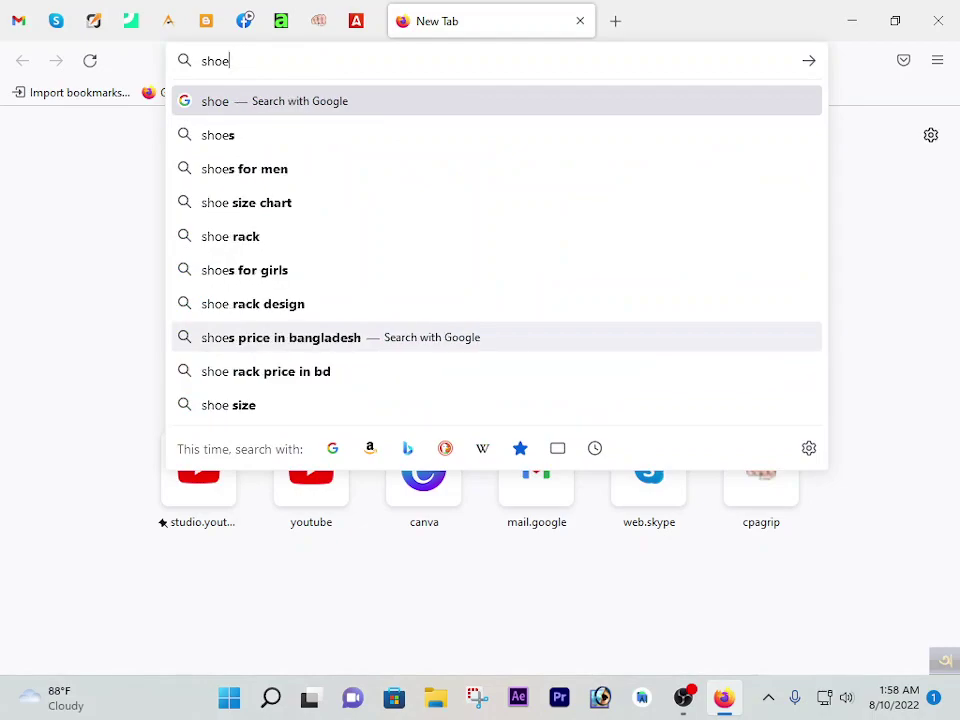
Search Google for "show my live time" and highlight the local time shown in the result
key("BackSpace")
key("BackSpace")
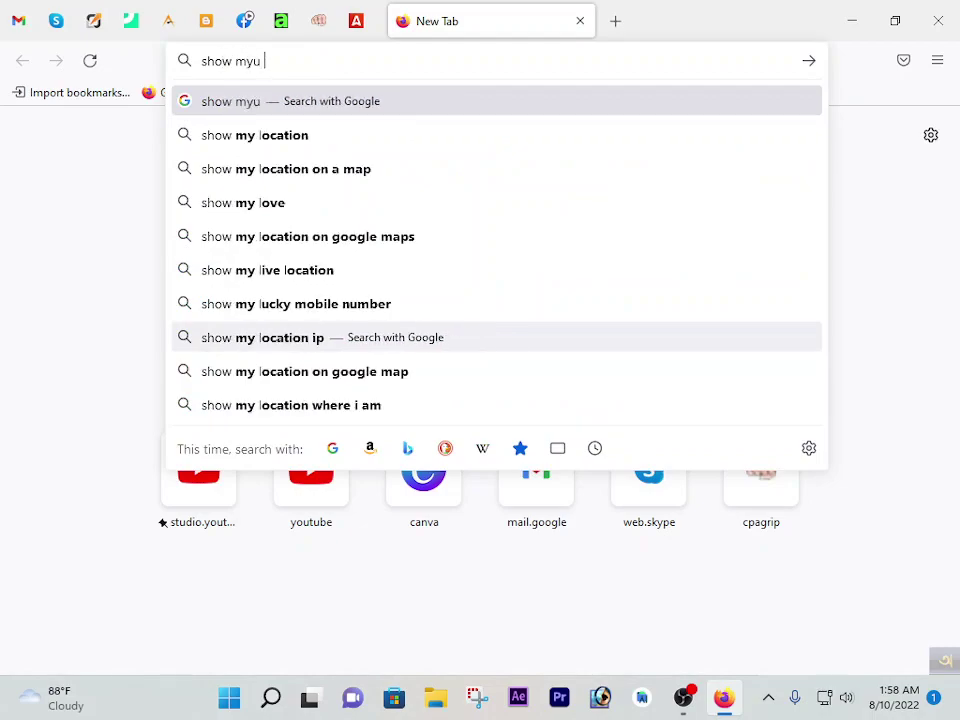
type("live time")
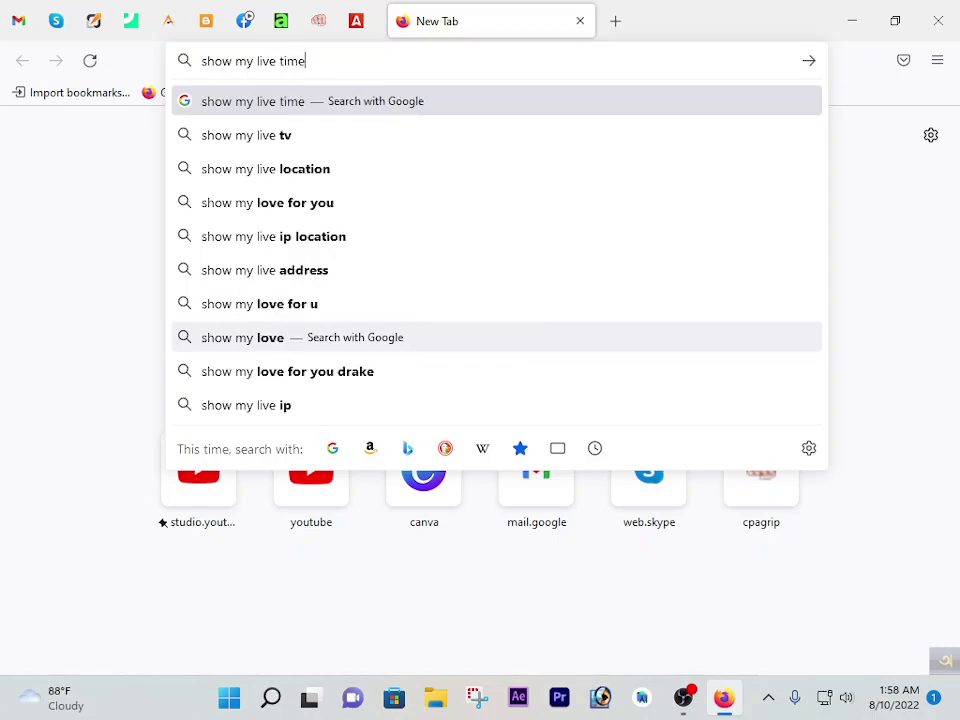
key("Return")
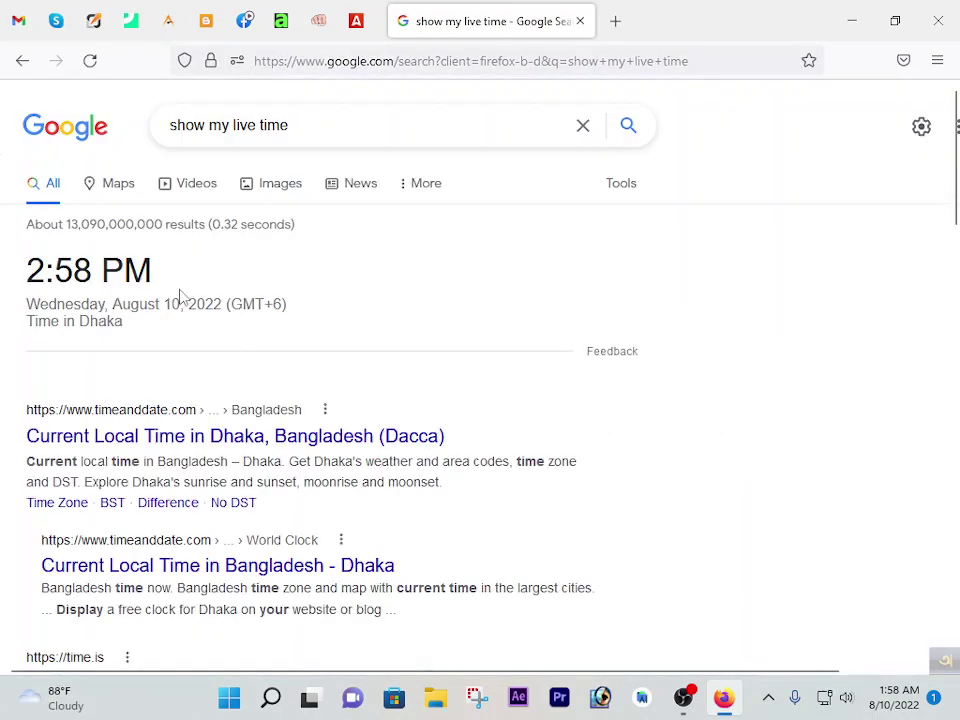
left_click_drag(110, 327, 22, 268)
left_click(153, 298)
left_click(152, 270)
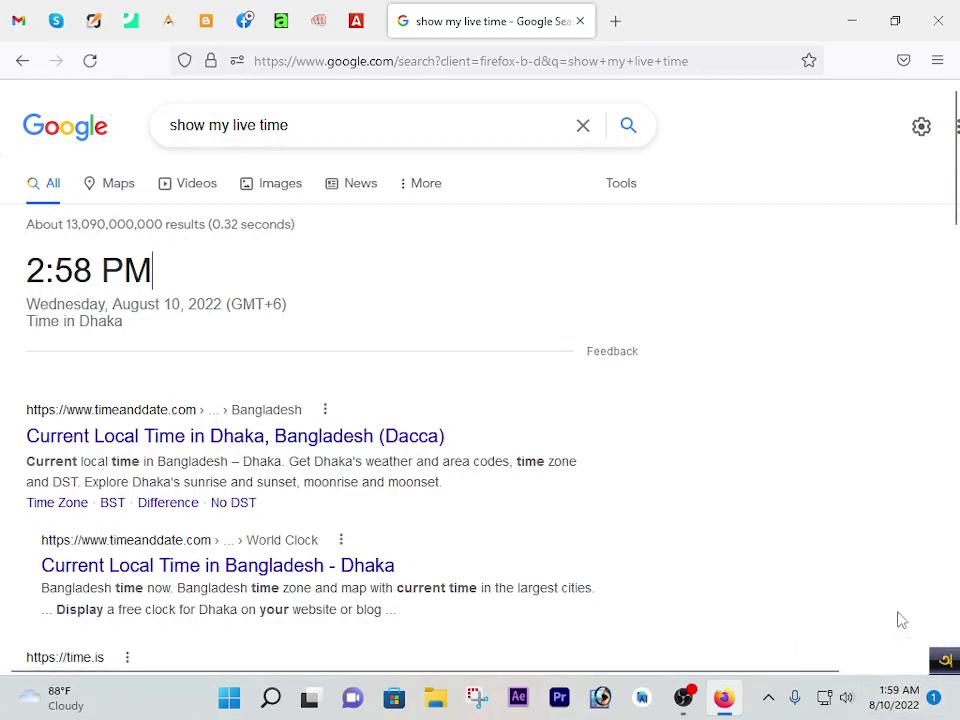
Open the Windows date and time settings and choose the (UTC-08:00) Pacific Time (US & Canada) time zone
right_click(908, 698)
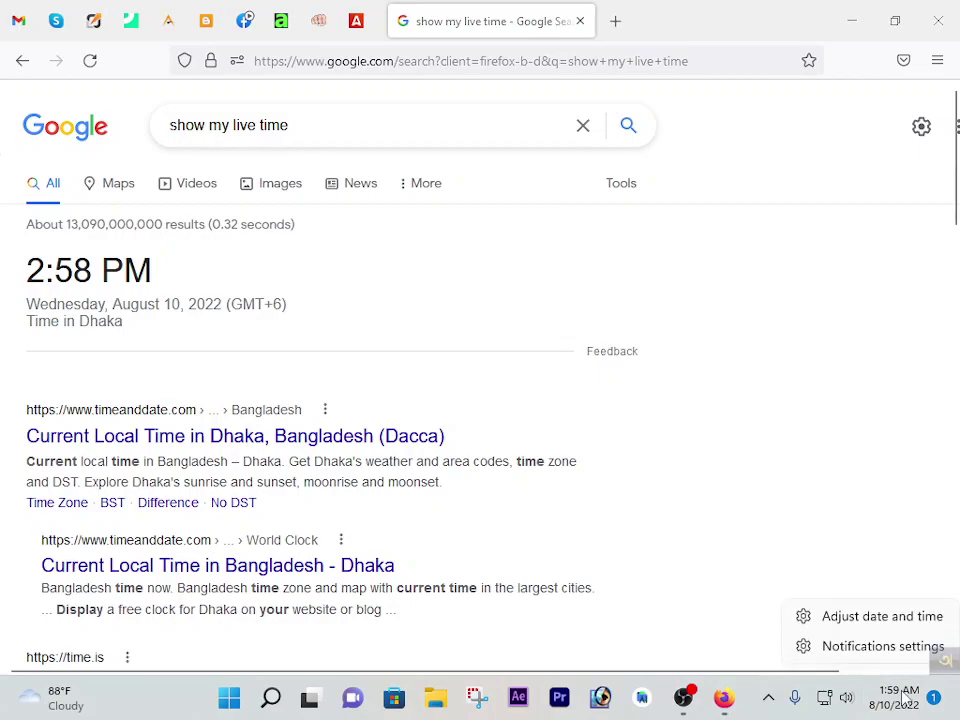
left_click(871, 618)
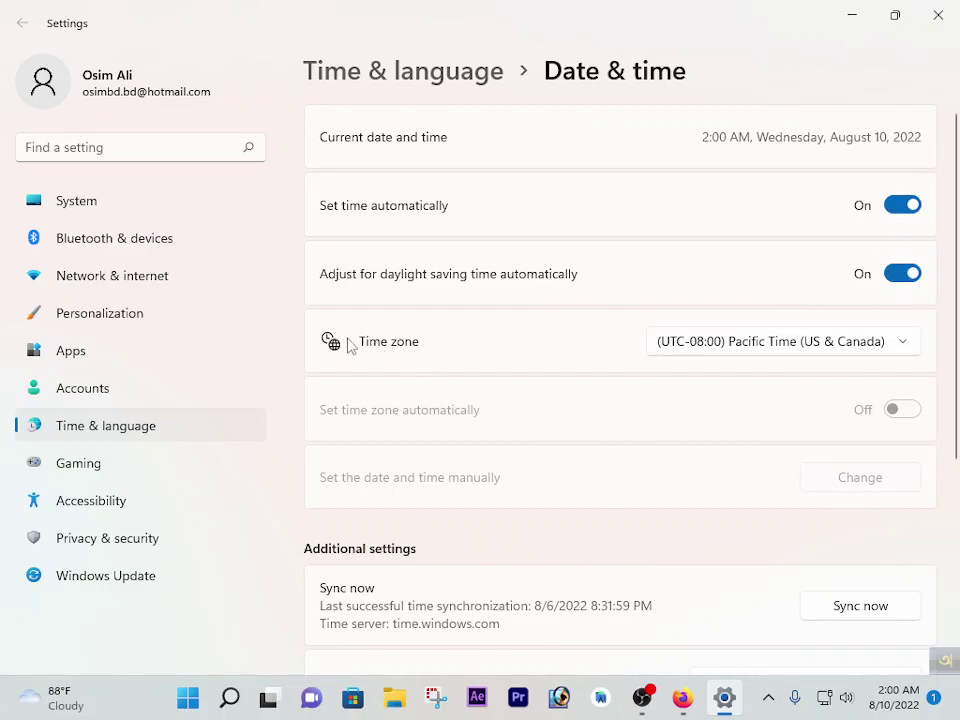
left_click(768, 343)
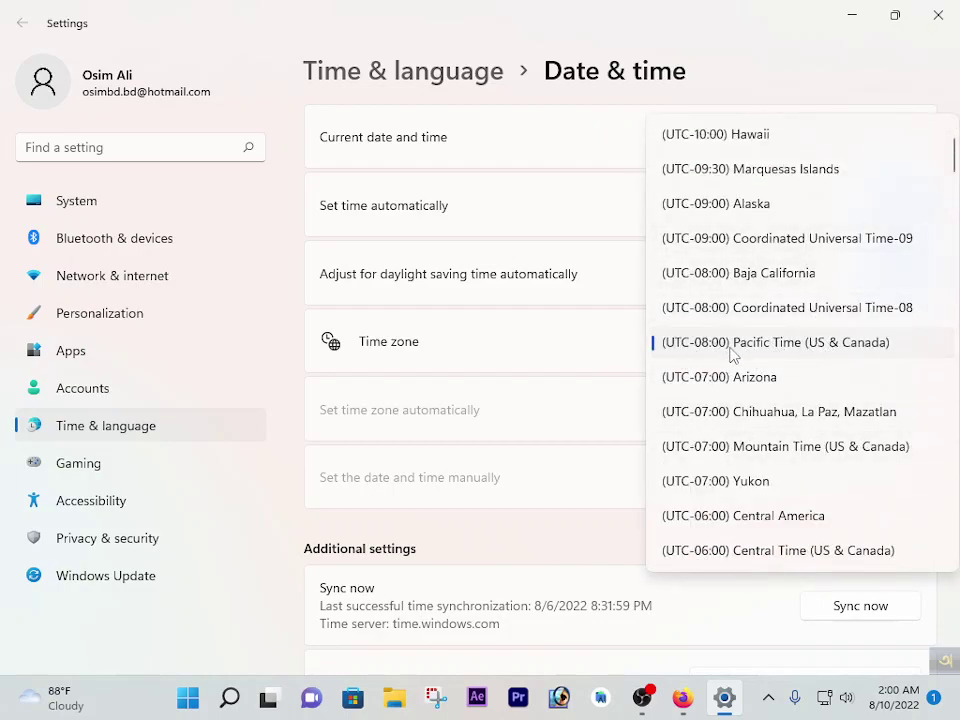
scroll(801, 330, "up", 2)
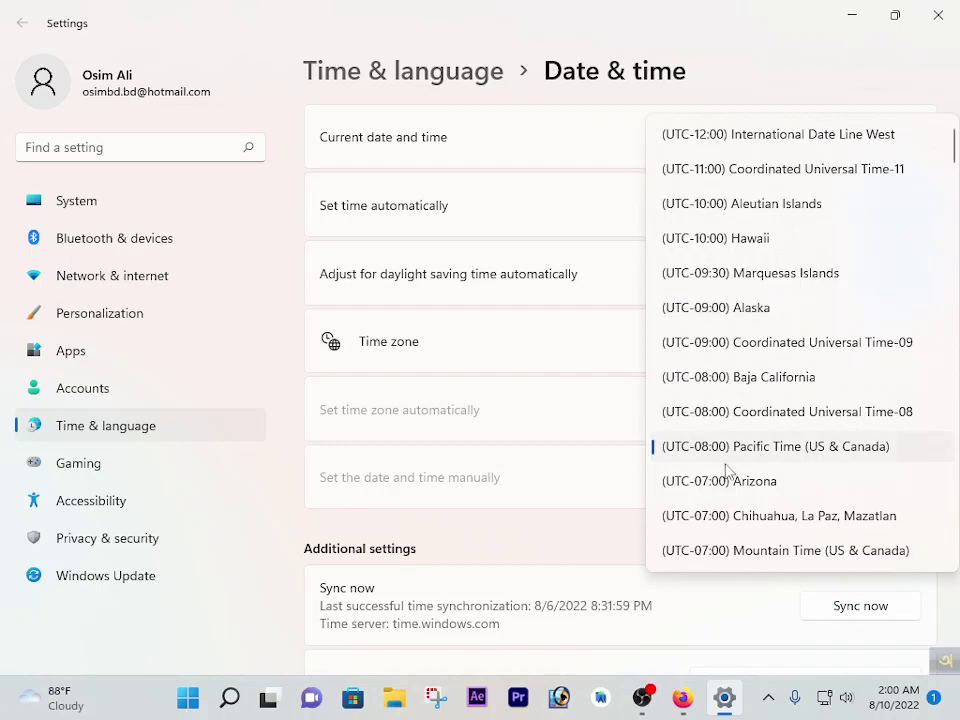
left_click(838, 447)
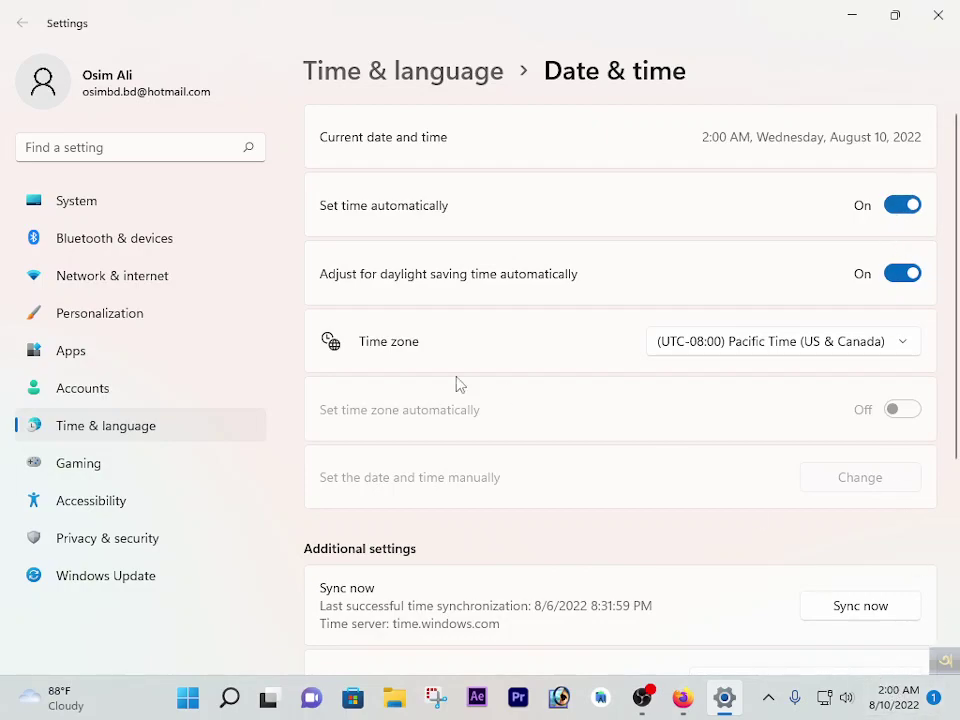
Review the remaining date and time settings, and close them together with the live time search tab
scroll(439, 480, "down", 5)
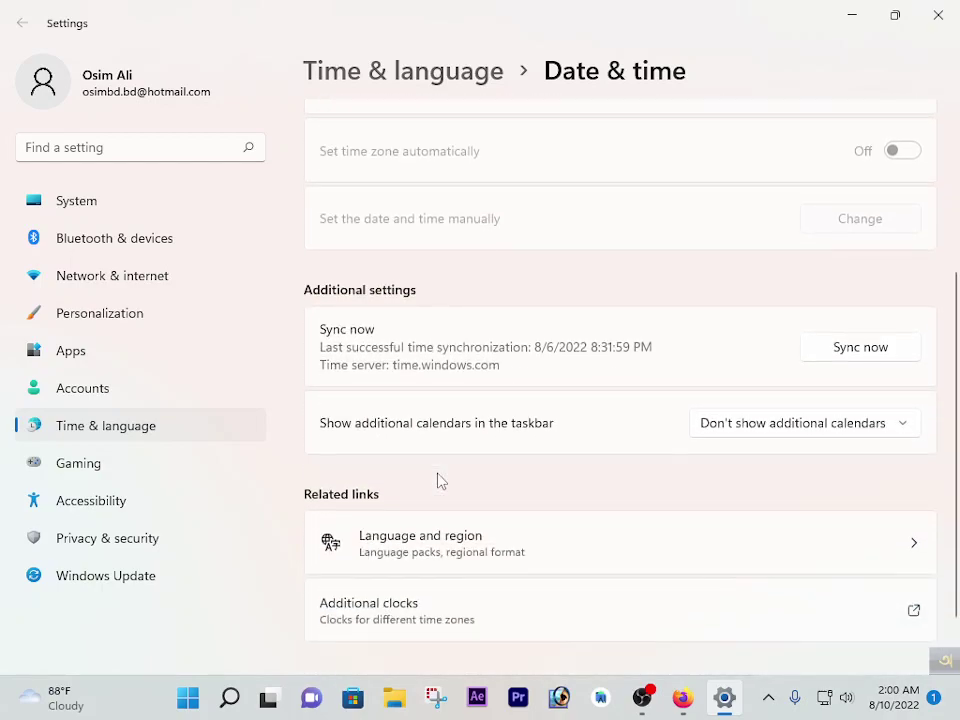
right_click(889, 695)
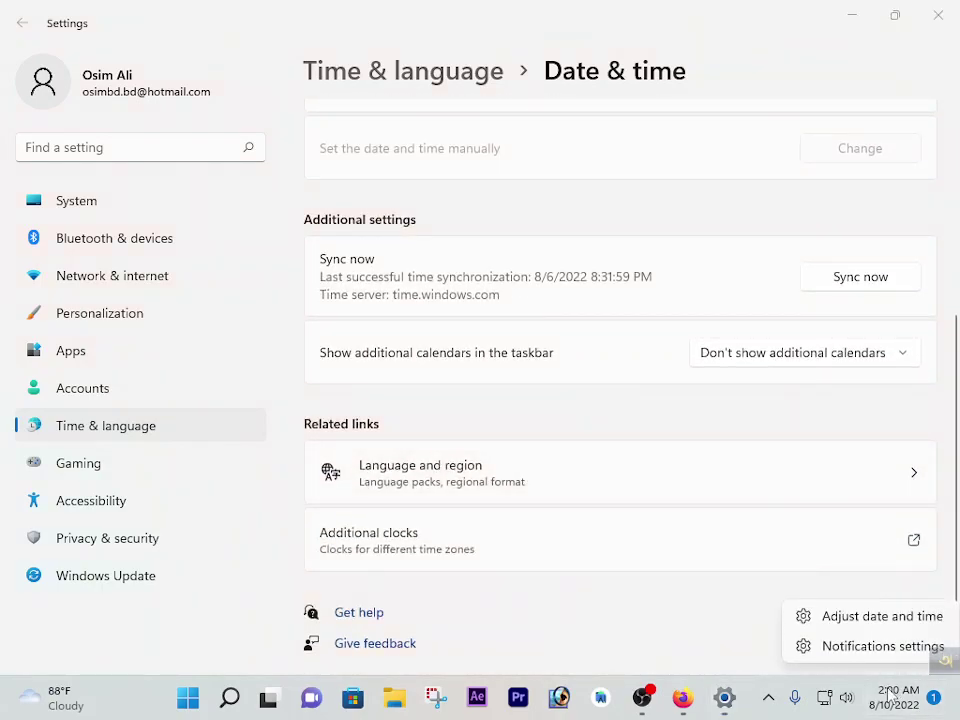
left_click(864, 621)
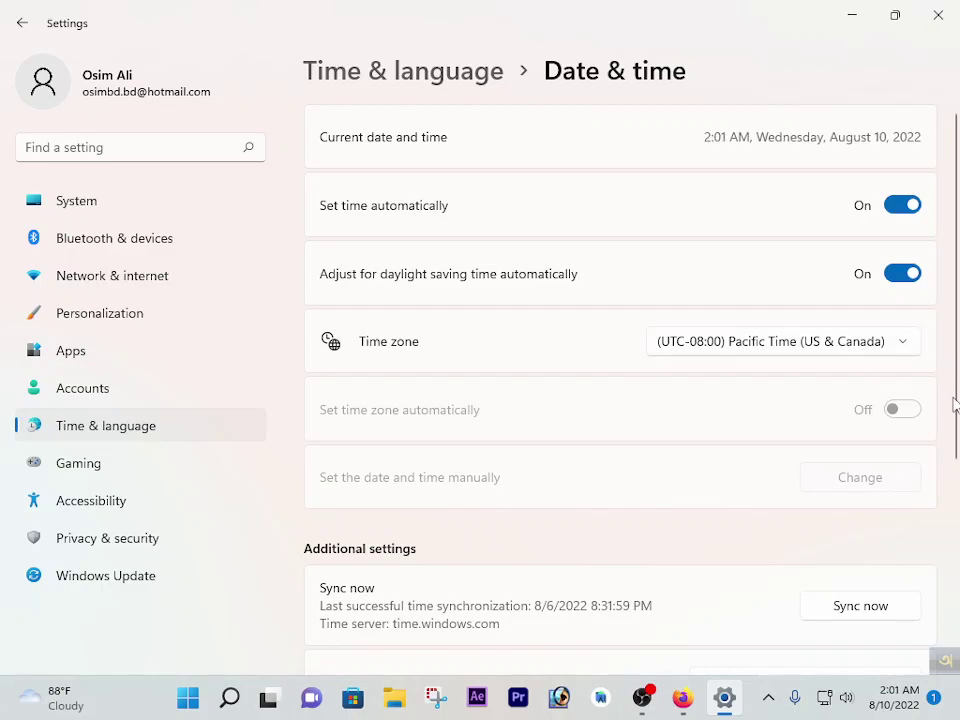
left_click(938, 15)
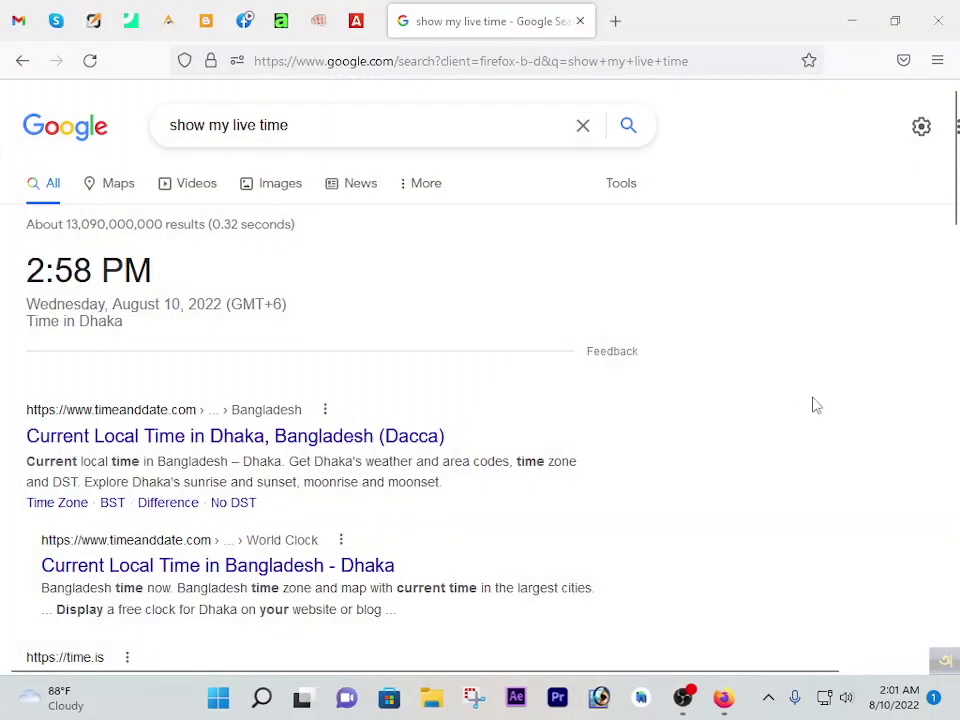
left_click(580, 21)
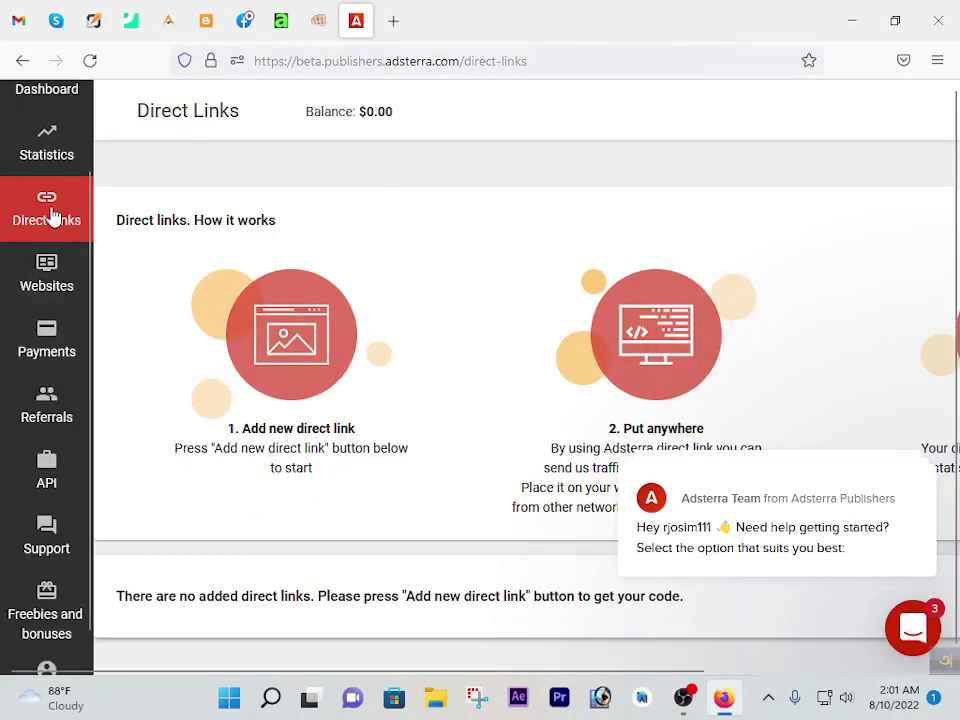
Dismiss the chat message pop-ups covering the Adsterra Direct Links page
scroll(236, 317, "down", 1)
mouse_move(714, 481)
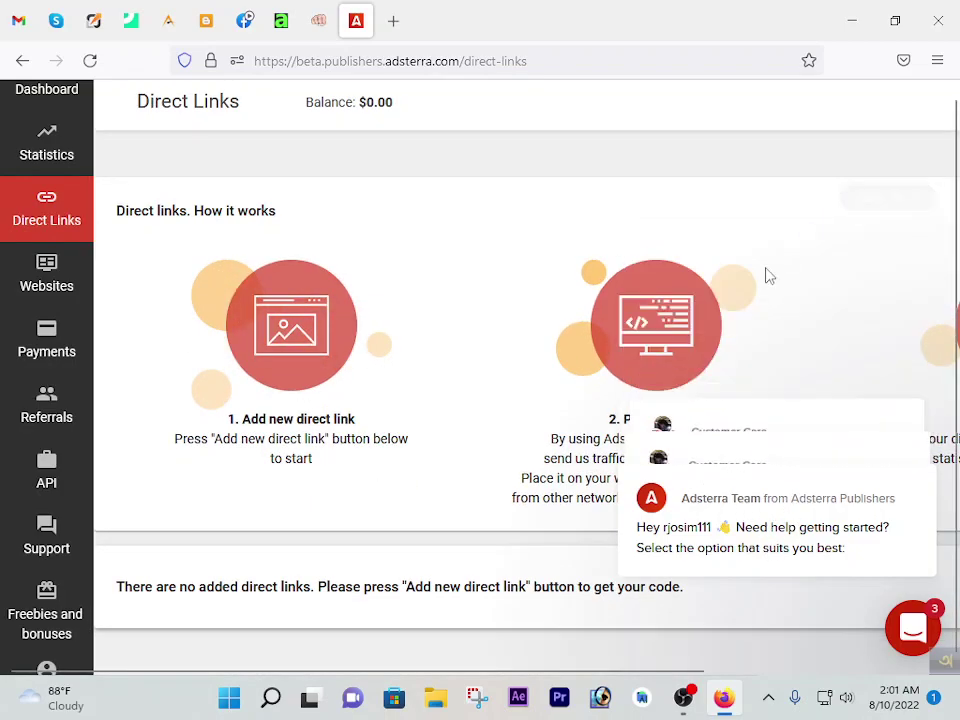
left_click(875, 198)
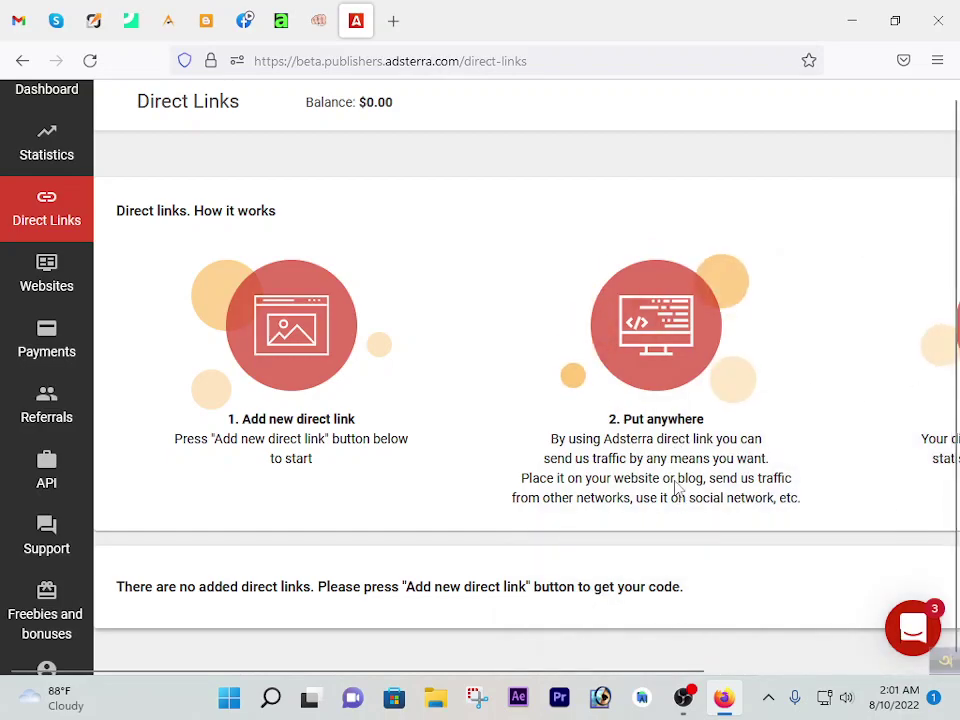
Submit a new direct link in the Non-adult category and acknowledge the request message
key("ctrl+minus")
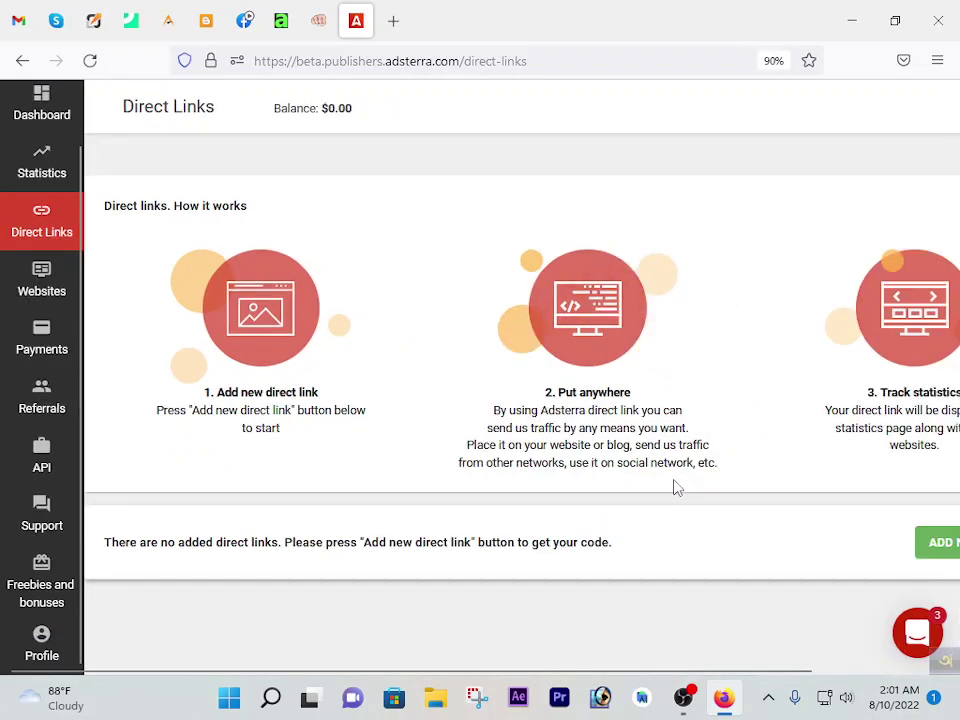
key("ctrl+minus")
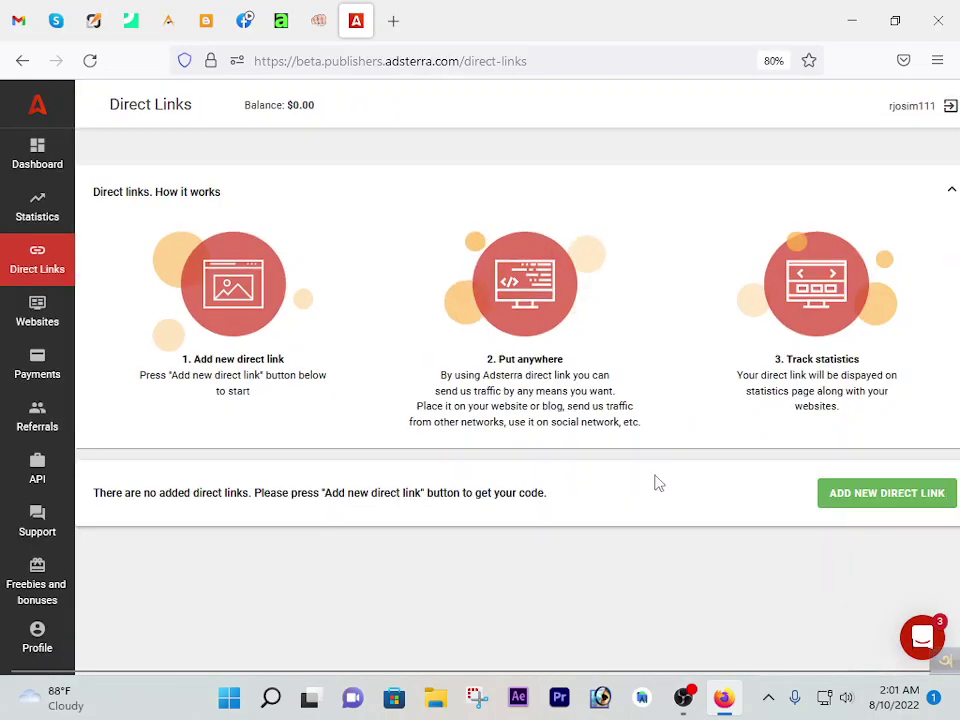
left_click(858, 506)
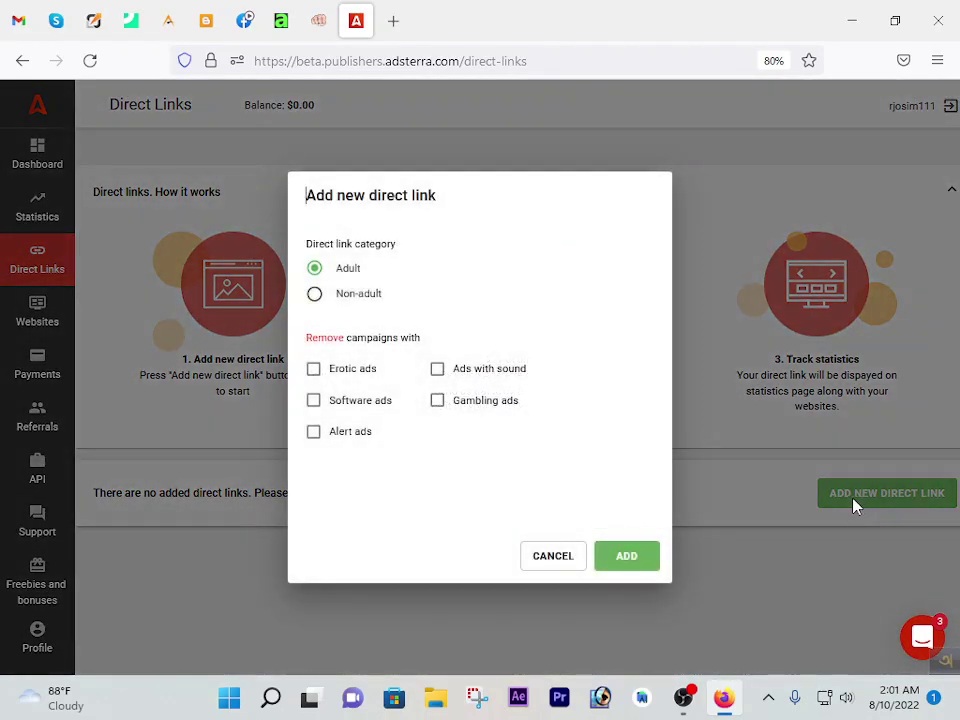
left_click(340, 270)
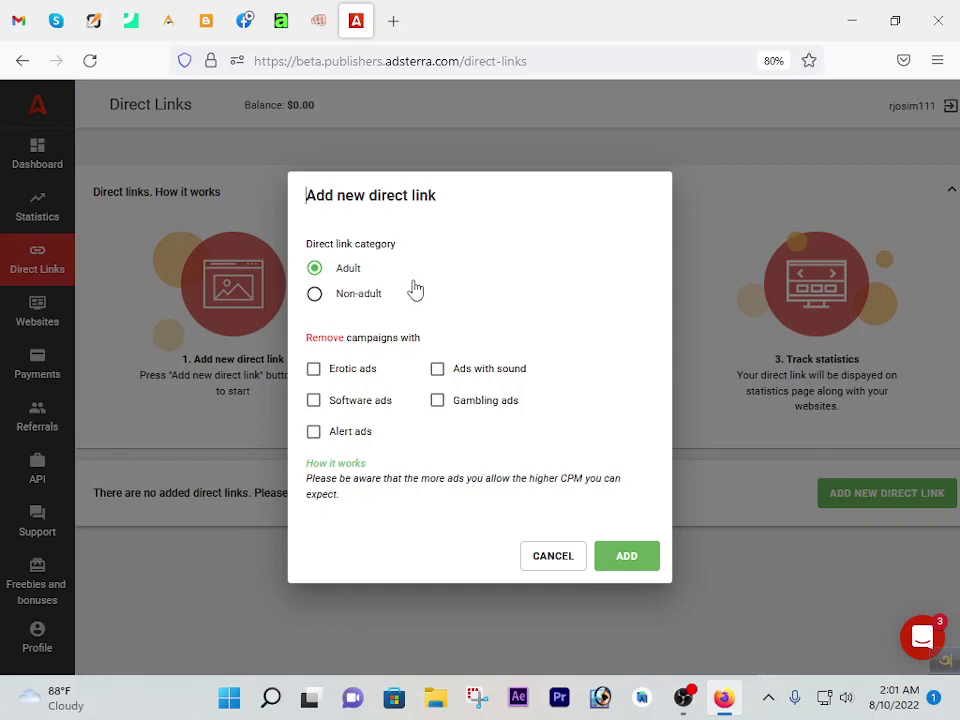
left_click(327, 298)
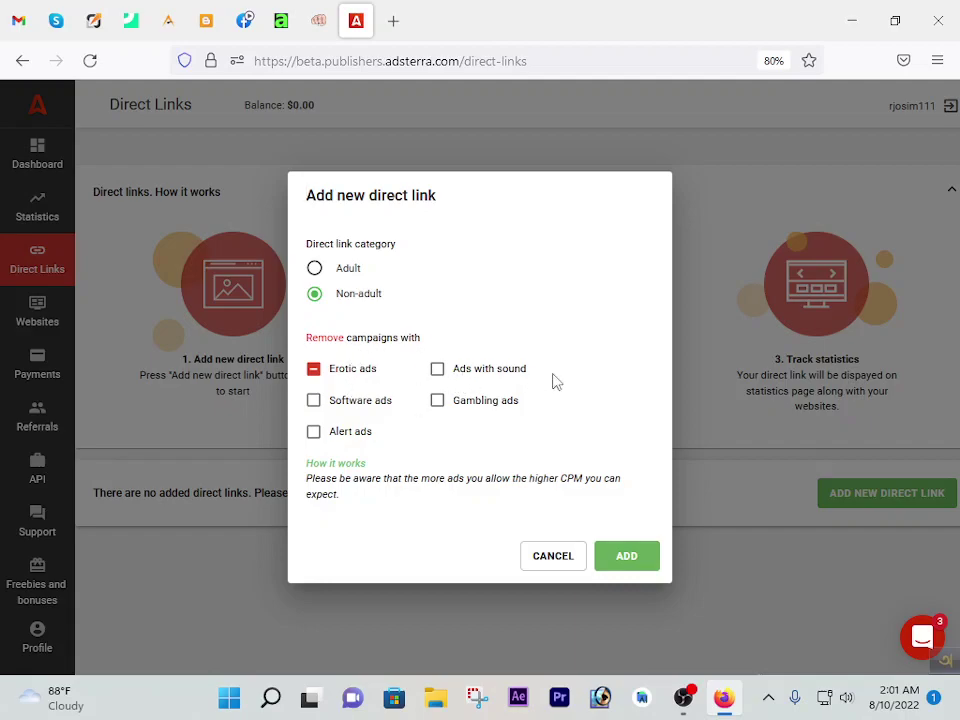
left_click(624, 560)
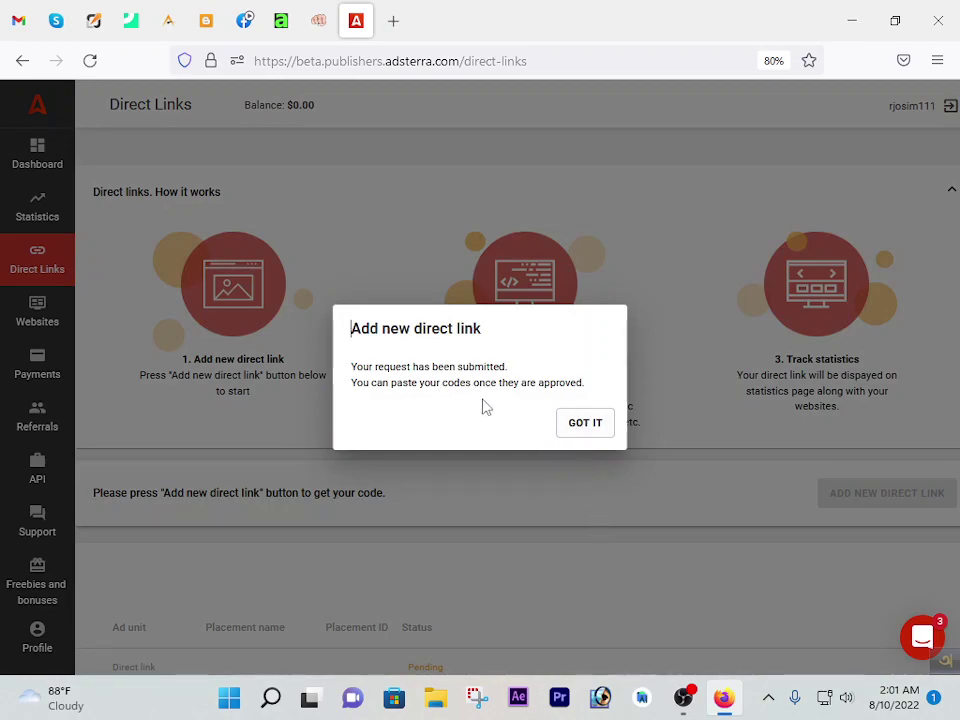
left_click(590, 428)
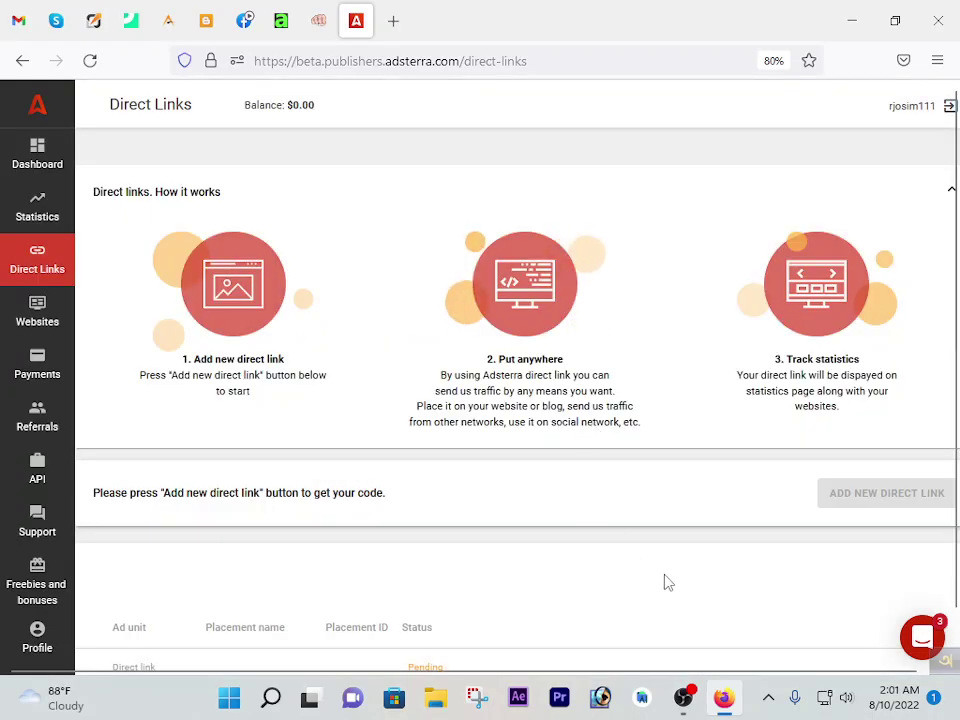
Check the status of the new direct link in the ad unit list
scroll(655, 492, "down", 1)
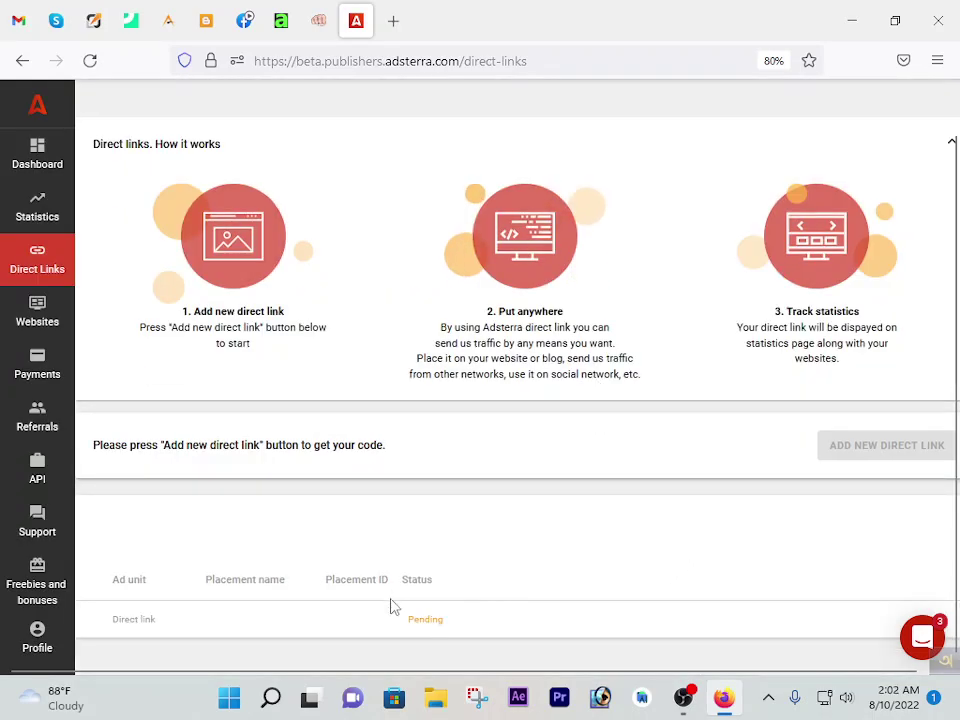
left_click_drag(407, 619, 437, 634)
left_click(428, 617)
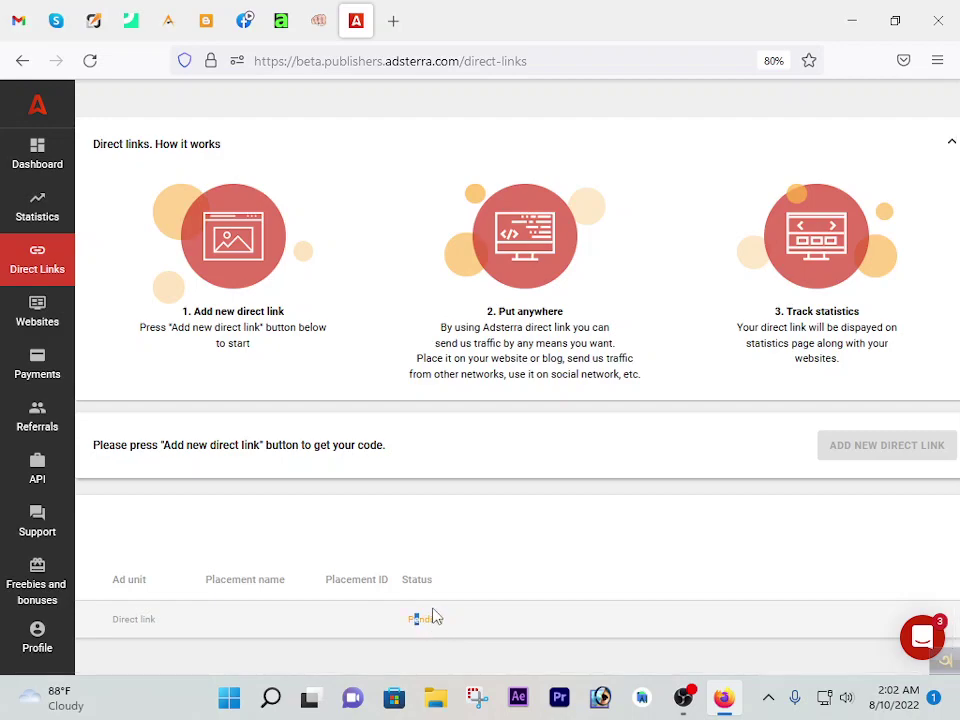
left_click(439, 617)
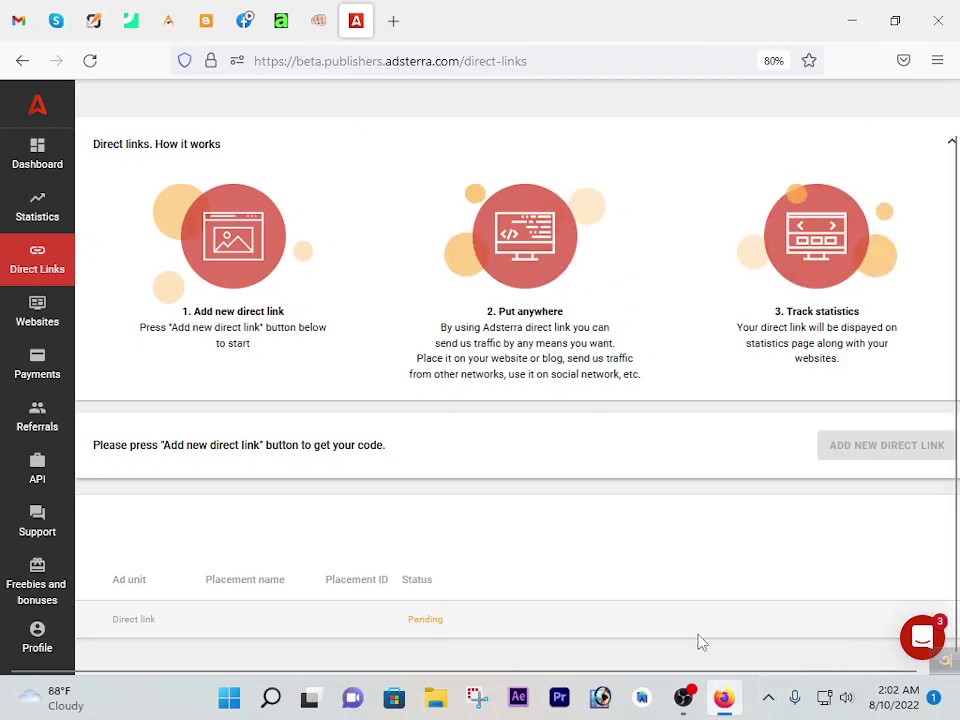
Minimize Firefox, switch to Google Chrome and view the proxy extension's list of profiles
left_click(852, 10)
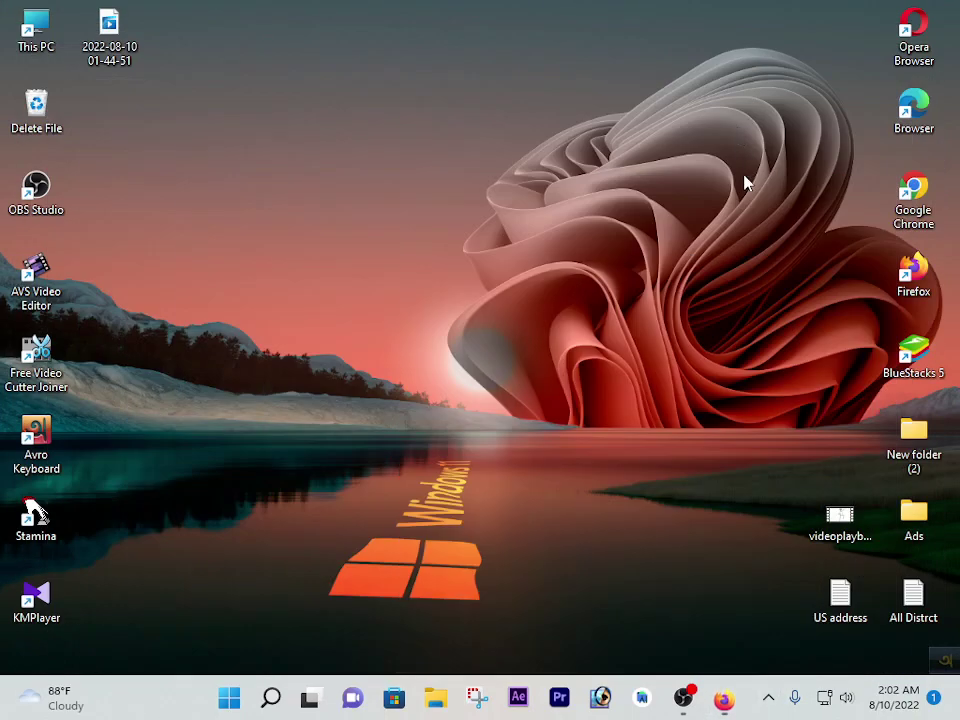
double_click(908, 205)
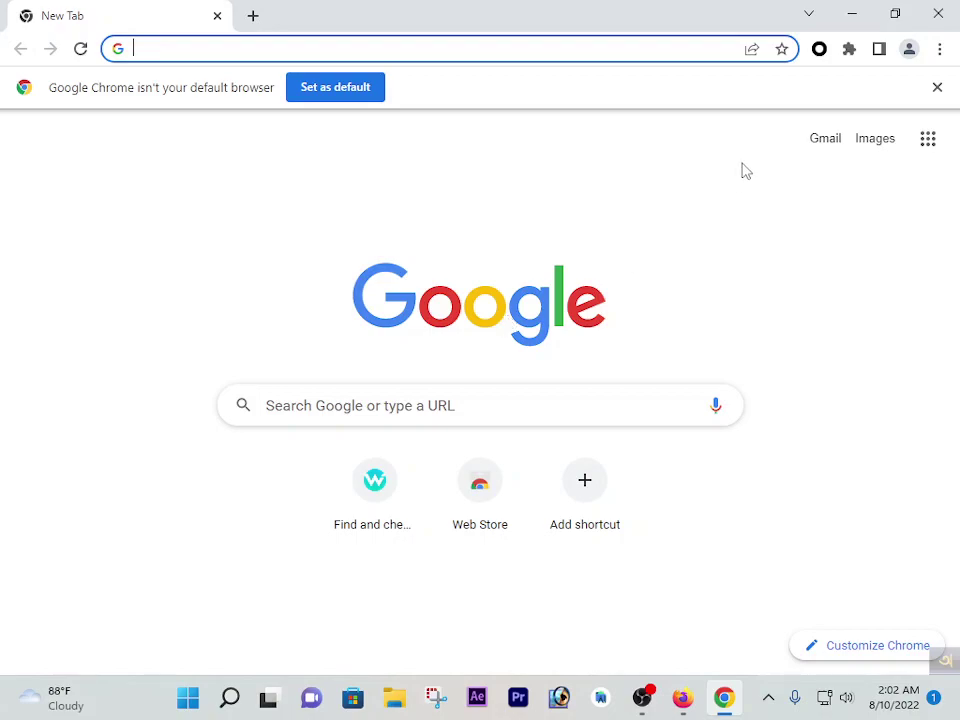
left_click(820, 49)
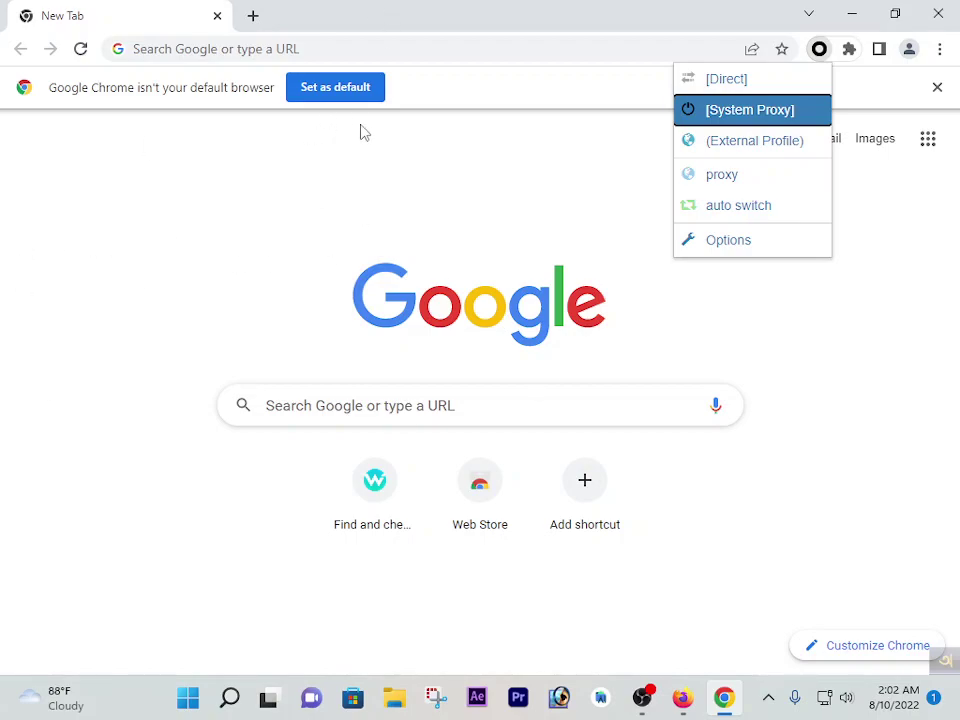
left_click(523, 150)
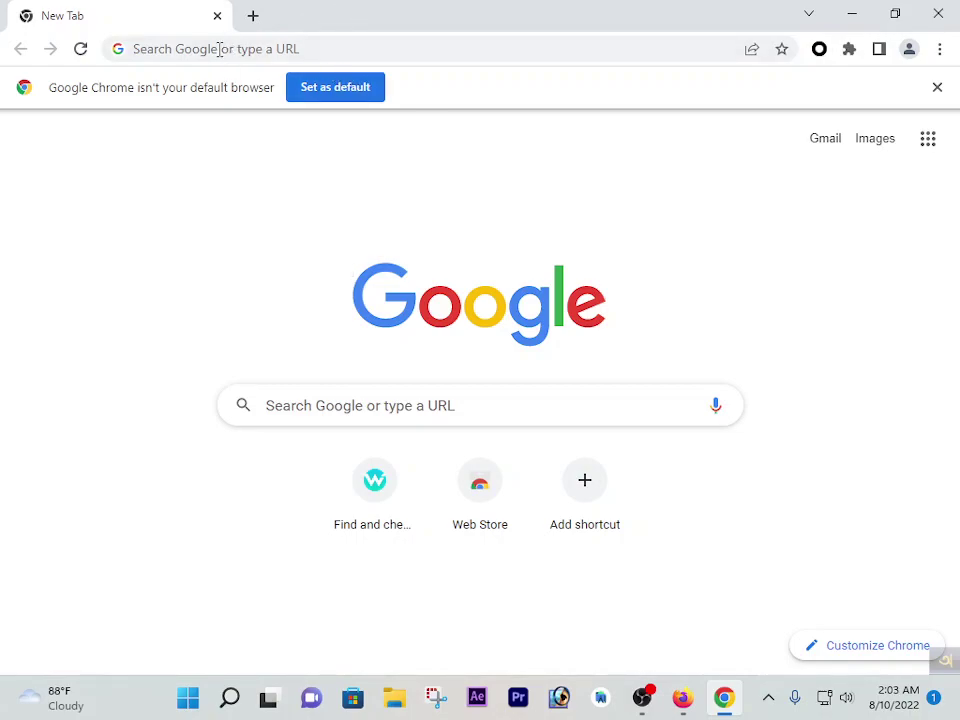
Open whoer.net in Chrome to check the connection's IP address
left_click(430, 396)
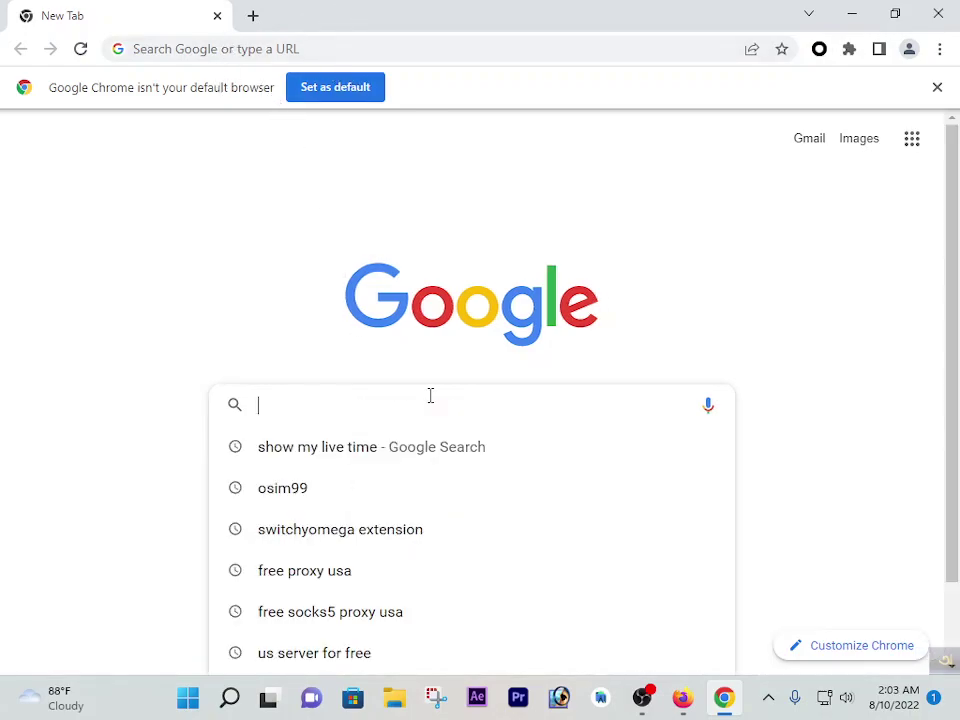
type("whoer.net")
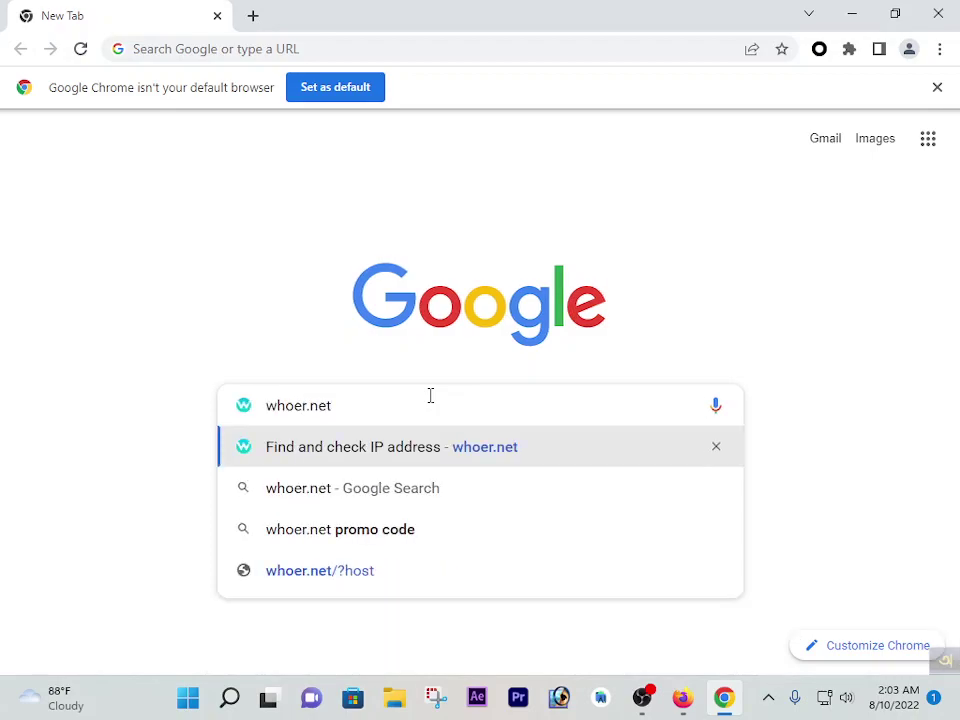
key("Return")
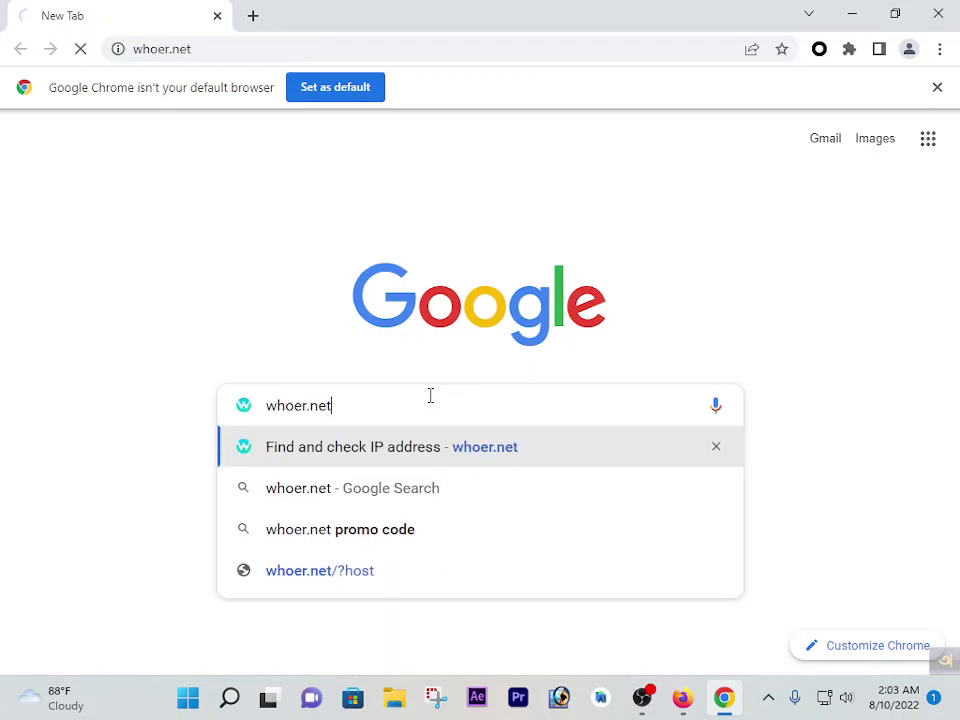
Search Google for "show my live time" in a new tab
left_click(254, 16)
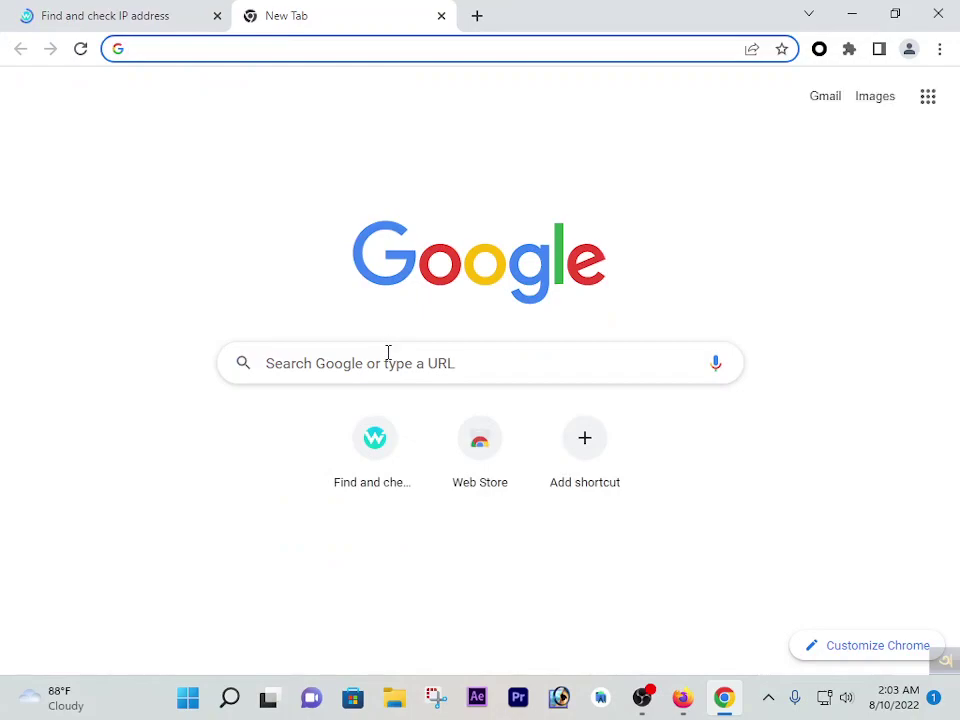
left_click(388, 354)
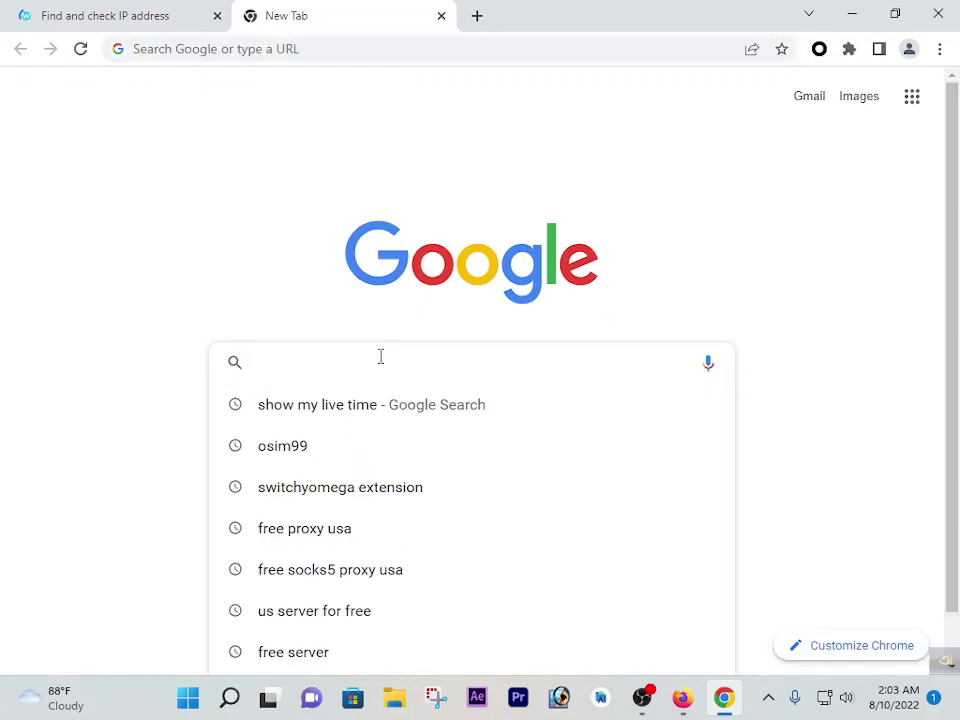
left_click(377, 403)
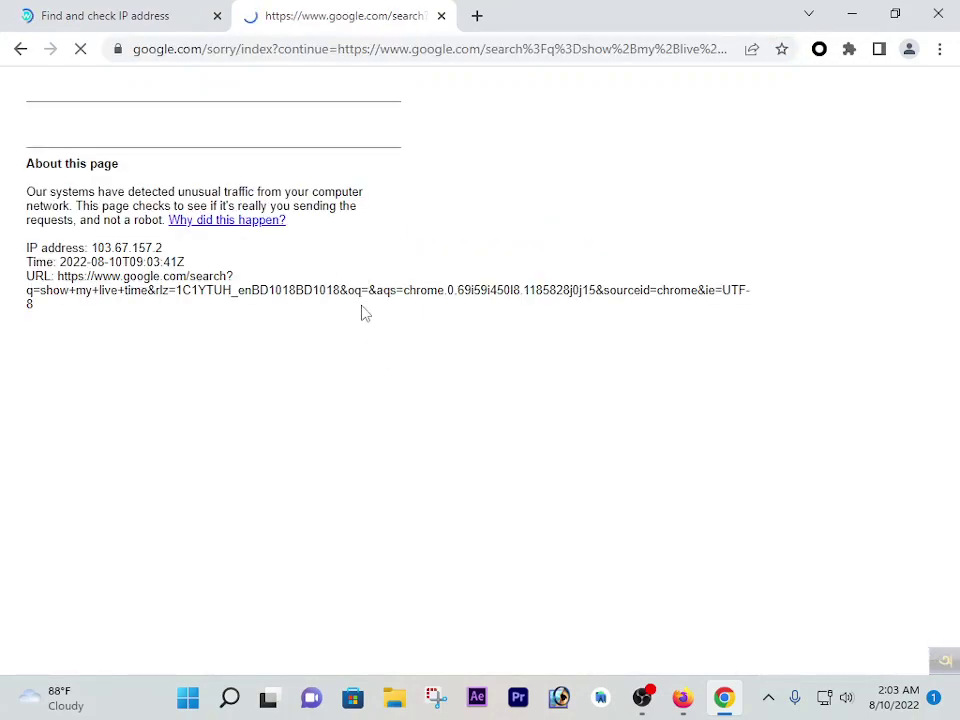
Complete the image verification by choosing the palm tree pictures and examine the current time shown in the search results
left_click(47, 168)
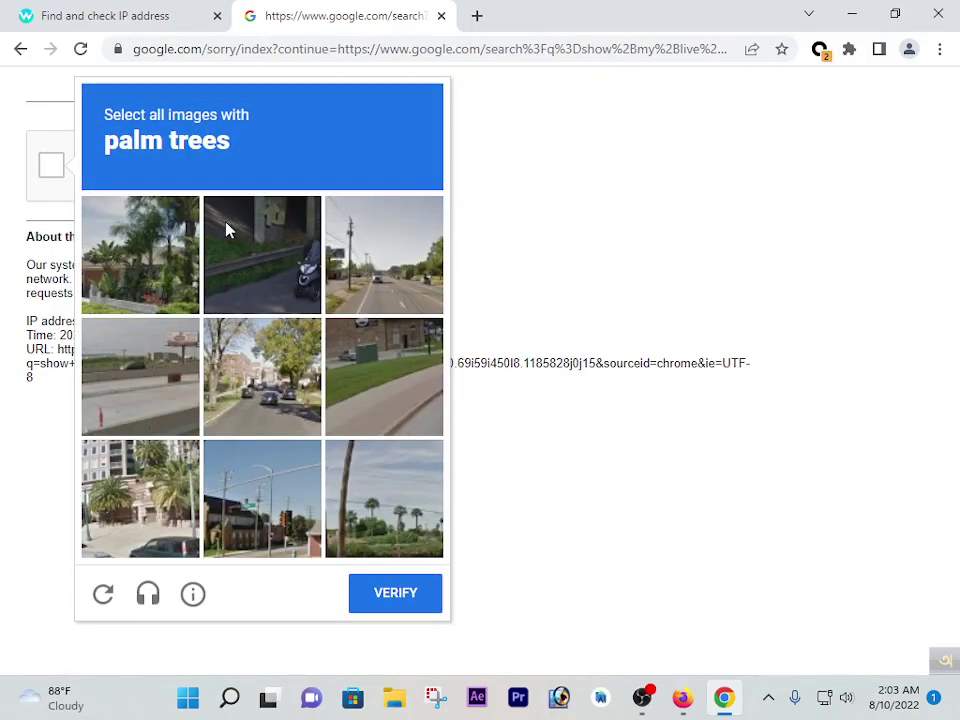
left_click(160, 276)
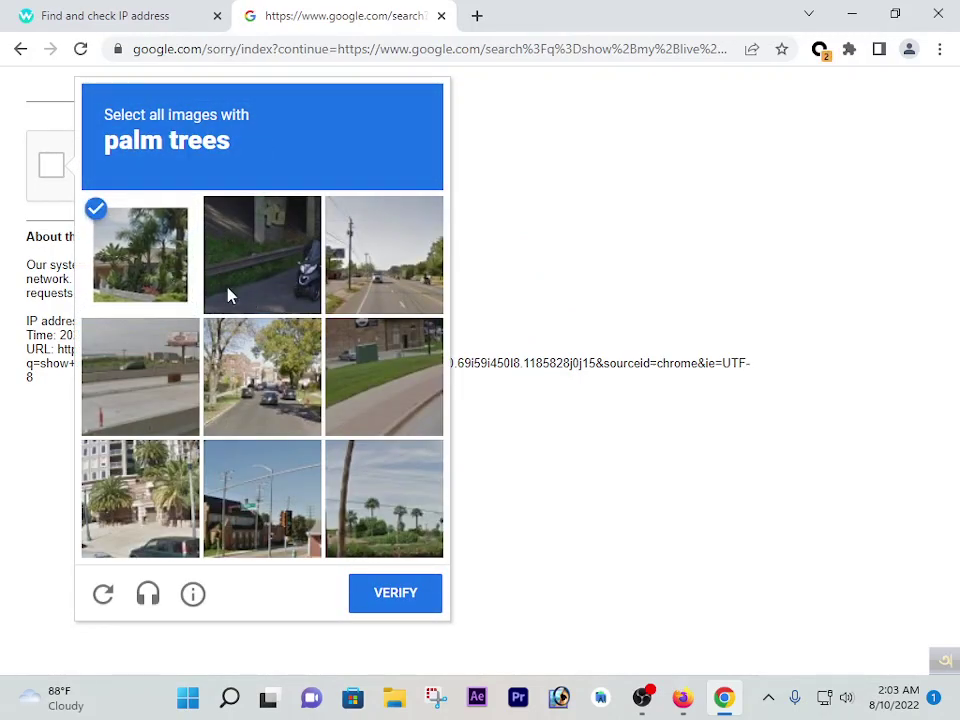
left_click(166, 487)
left_click(401, 532)
left_click(398, 588)
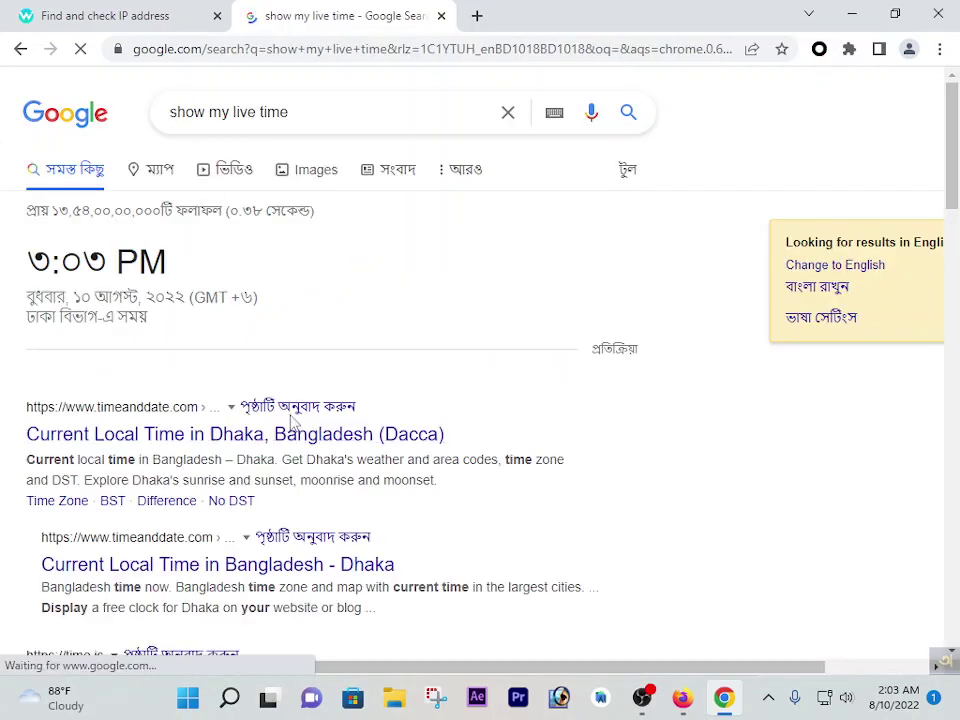
left_click_drag(166, 268, 13, 270)
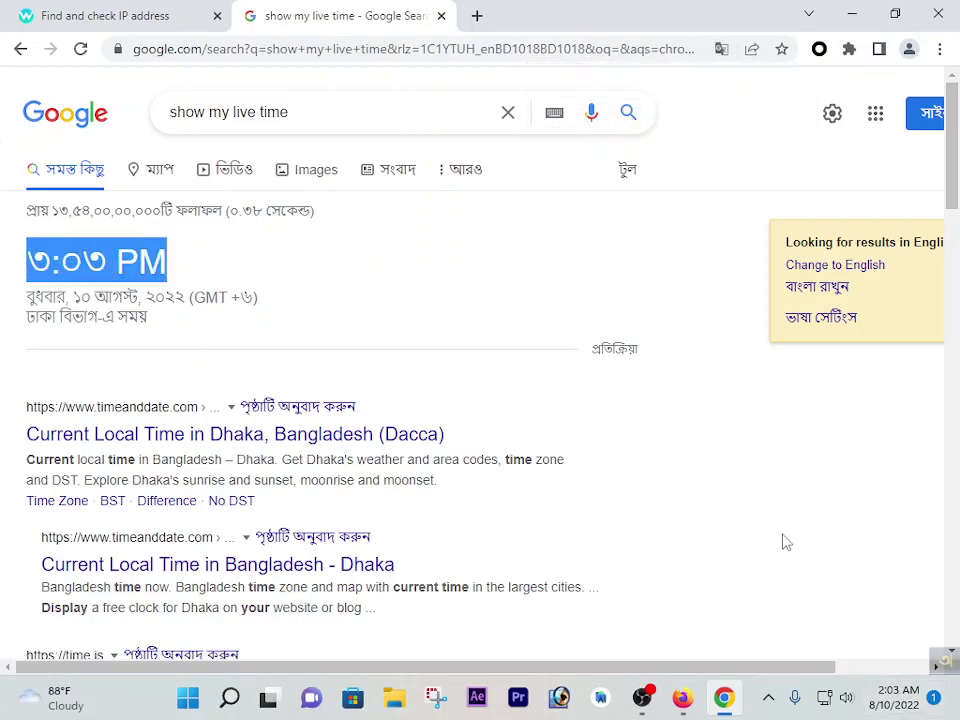
Review the IP details on whoer.net and view the proxy extension's list of profiles
left_click(86, 10)
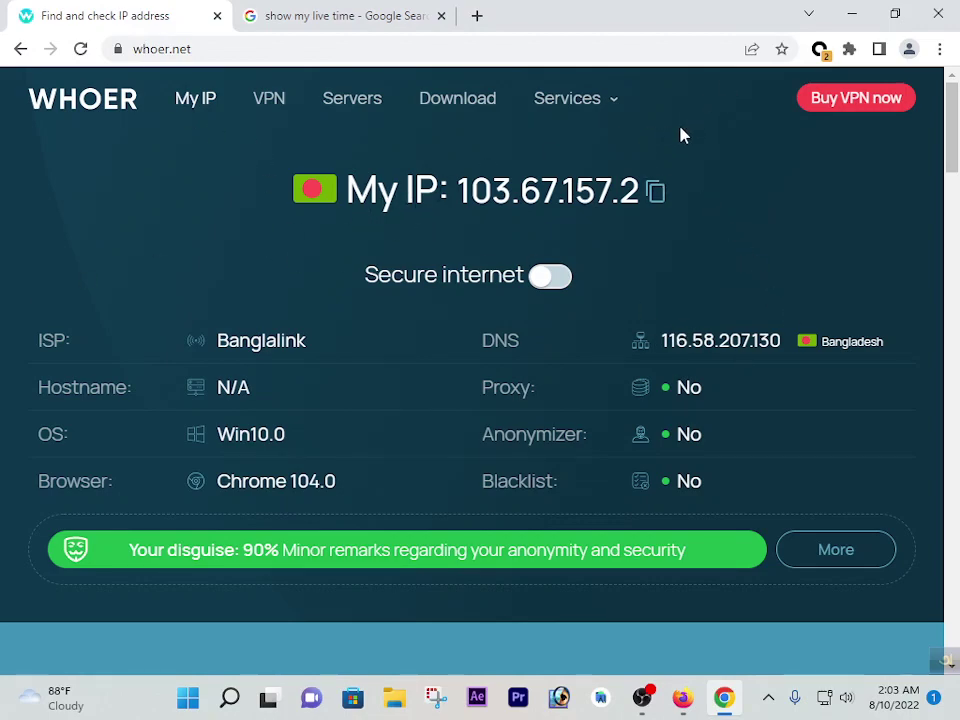
left_click(819, 49)
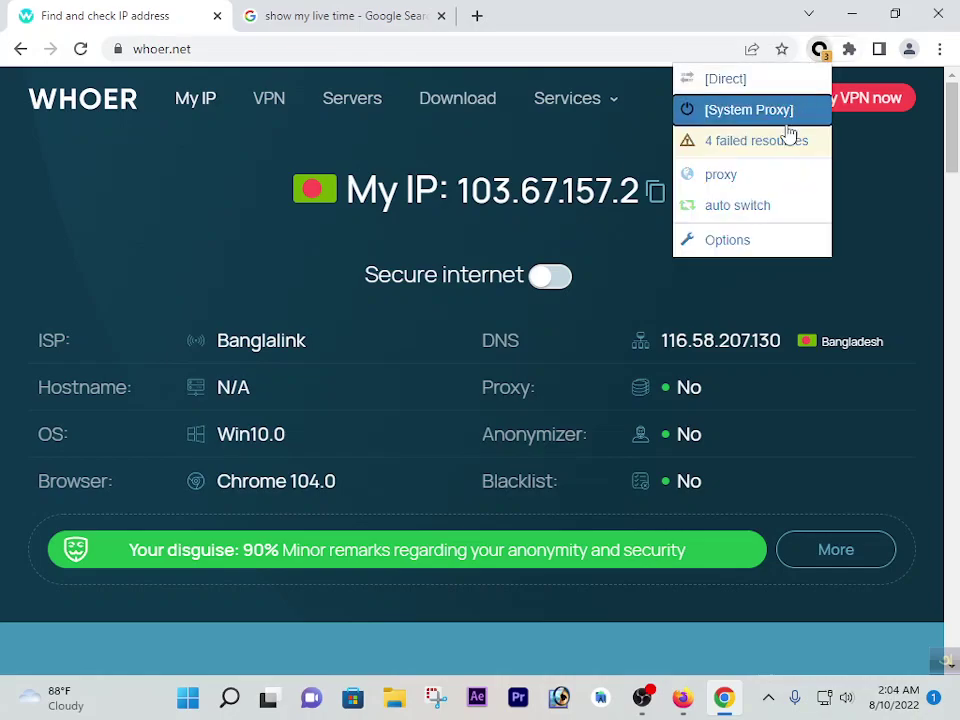
left_click(246, 238)
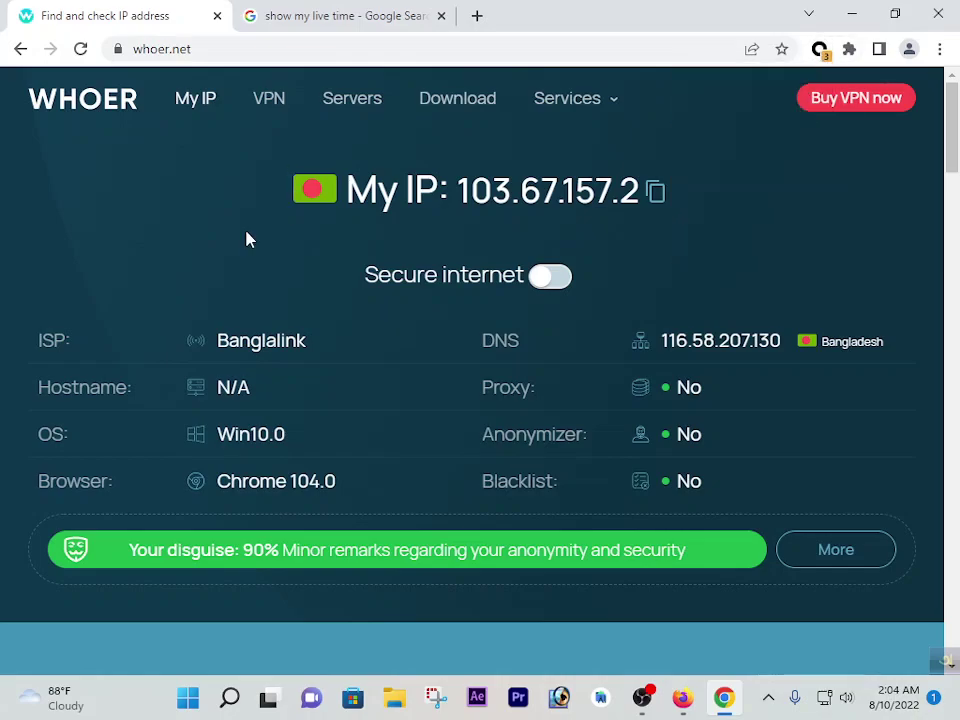
Refresh the live time search results and the whoer.net IP check
left_click(296, 12)
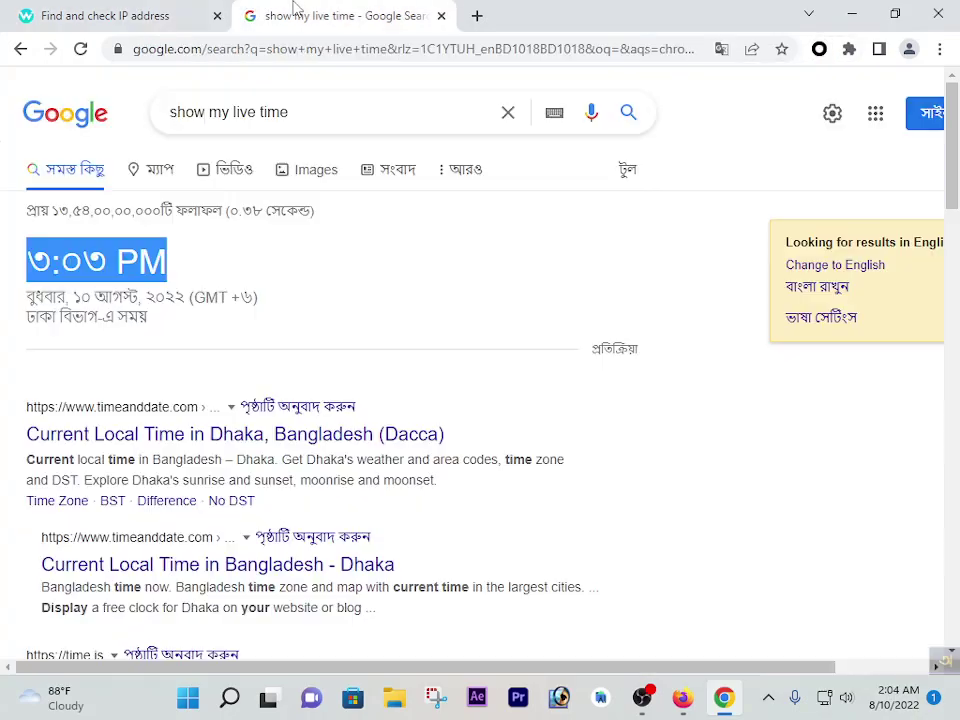
left_click(81, 50)
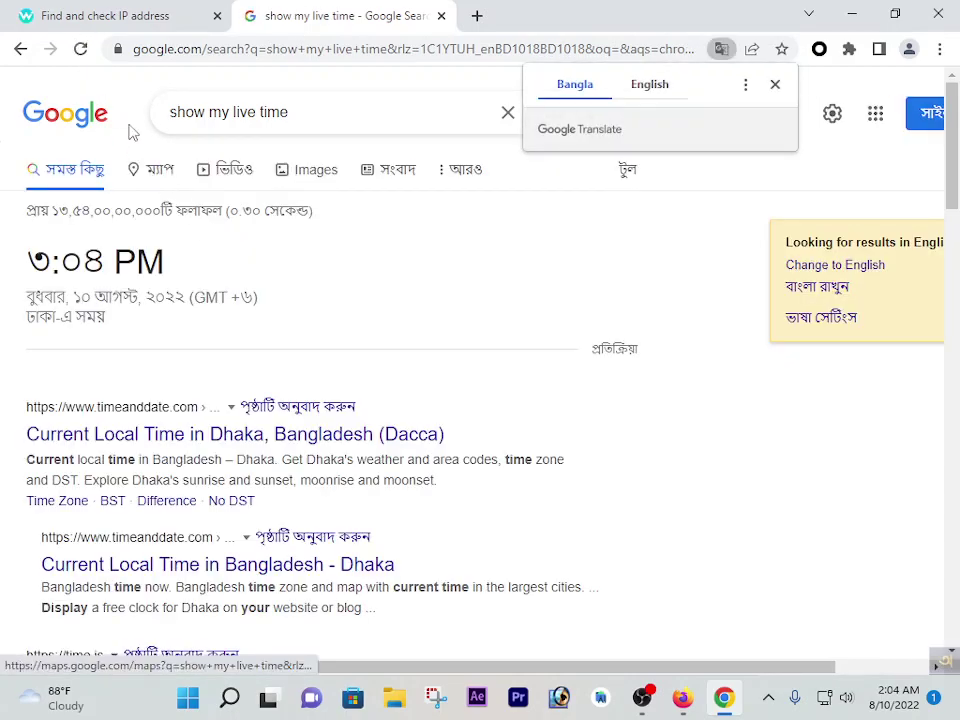
left_click(81, 49)
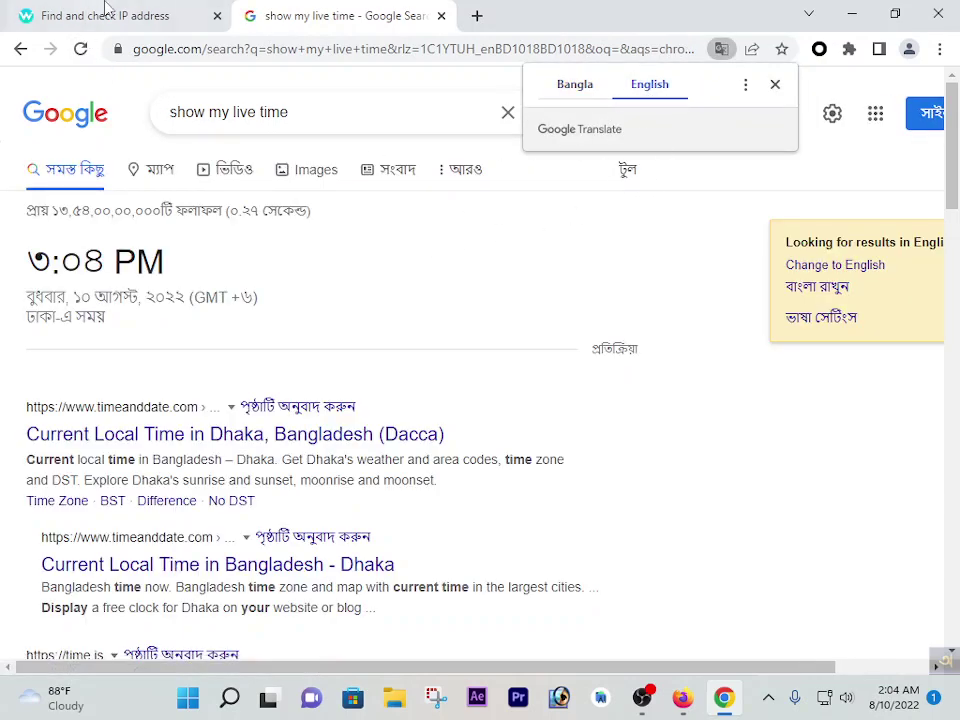
key("ctrl+shift+Tab")
left_click(81, 49)
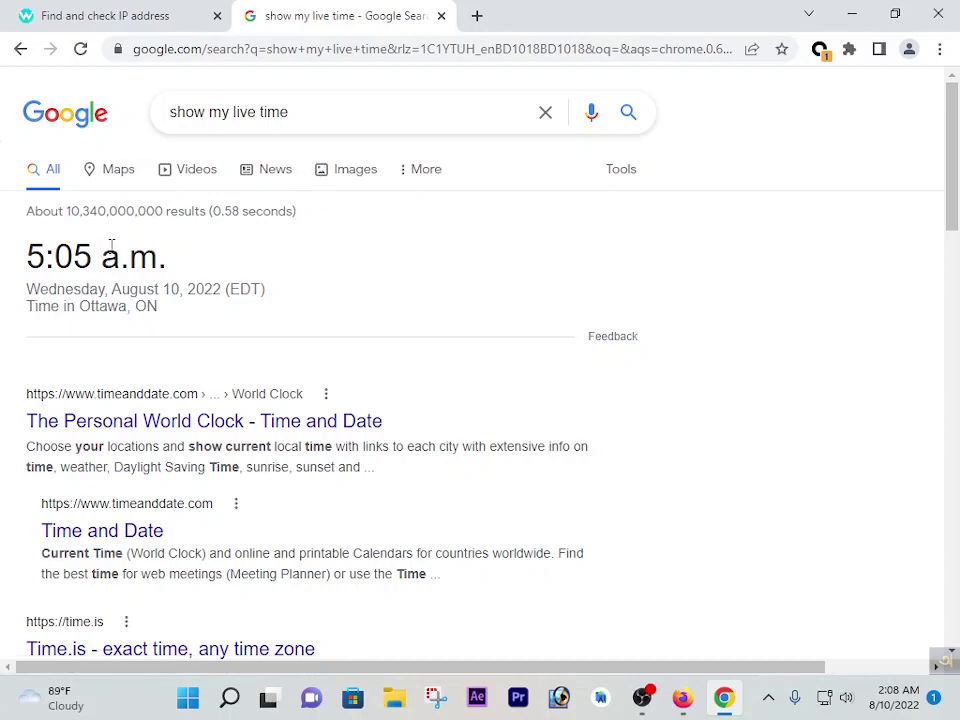
Examine the time and location in the live time results and recheck the IP address on whoer.net
left_click_drag(195, 267, 34, 251)
left_click(165, 316)
left_click_drag(76, 313, 161, 324)
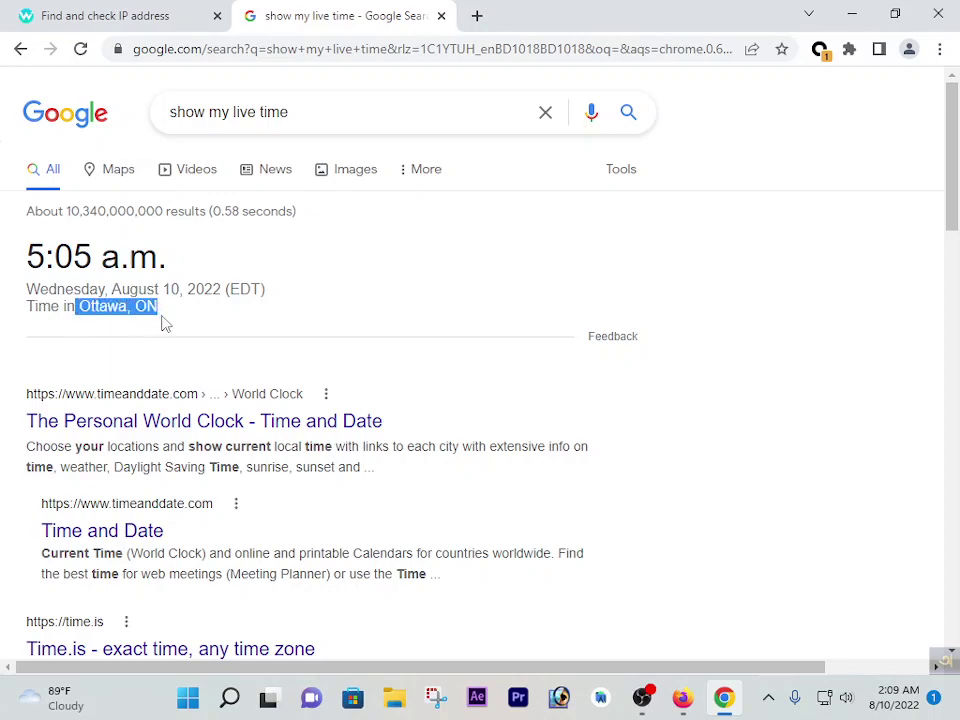
left_click(86, 296)
left_click_drag(77, 316, 176, 318)
left_click(122, 335)
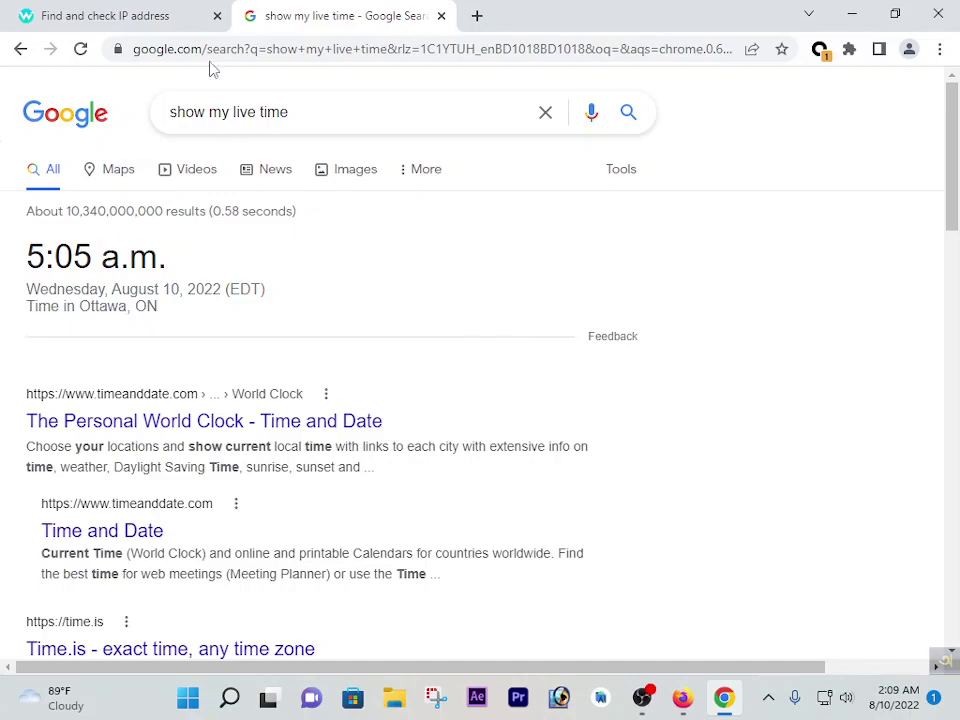
left_click(150, 14)
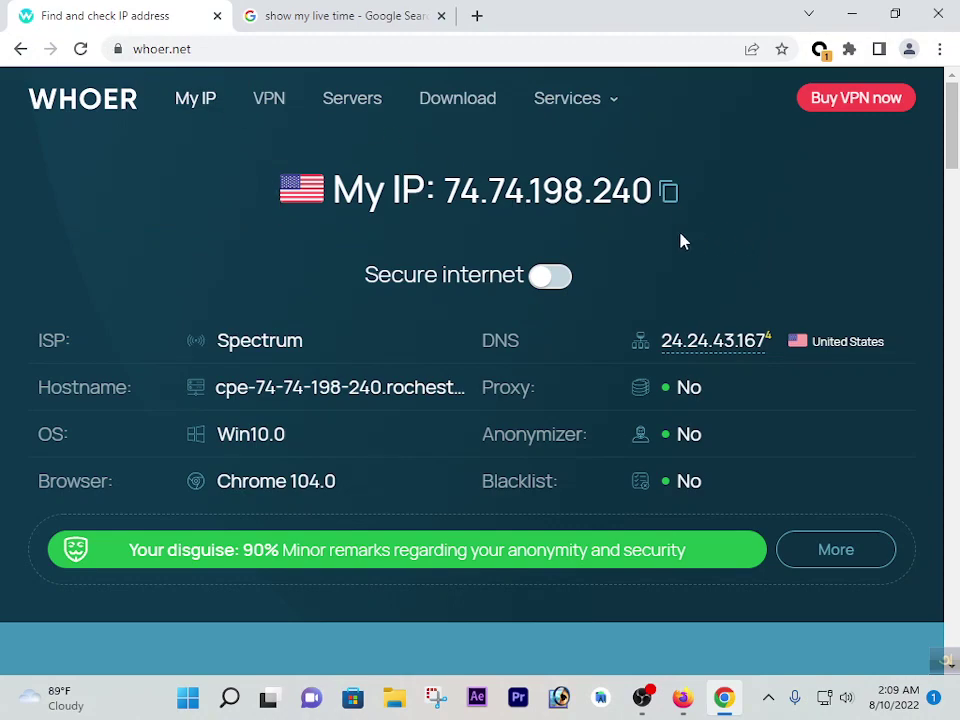
left_click(81, 48)
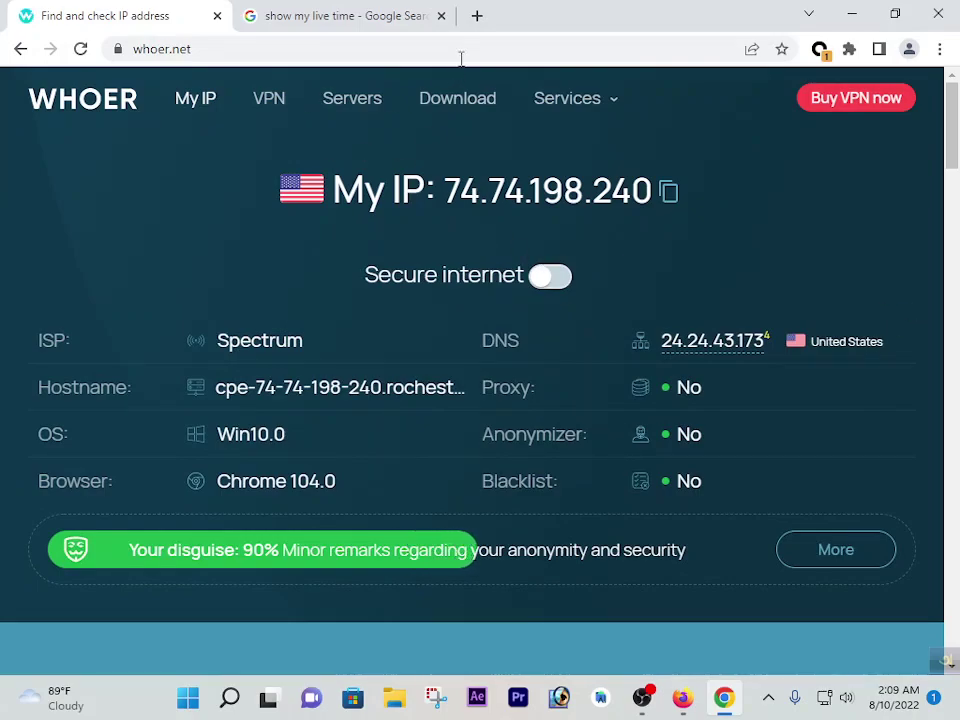
Close the whoer.net and live time search tabs, leaving one blank tab, and minimize Chrome
left_click(477, 16)
left_click(217, 16)
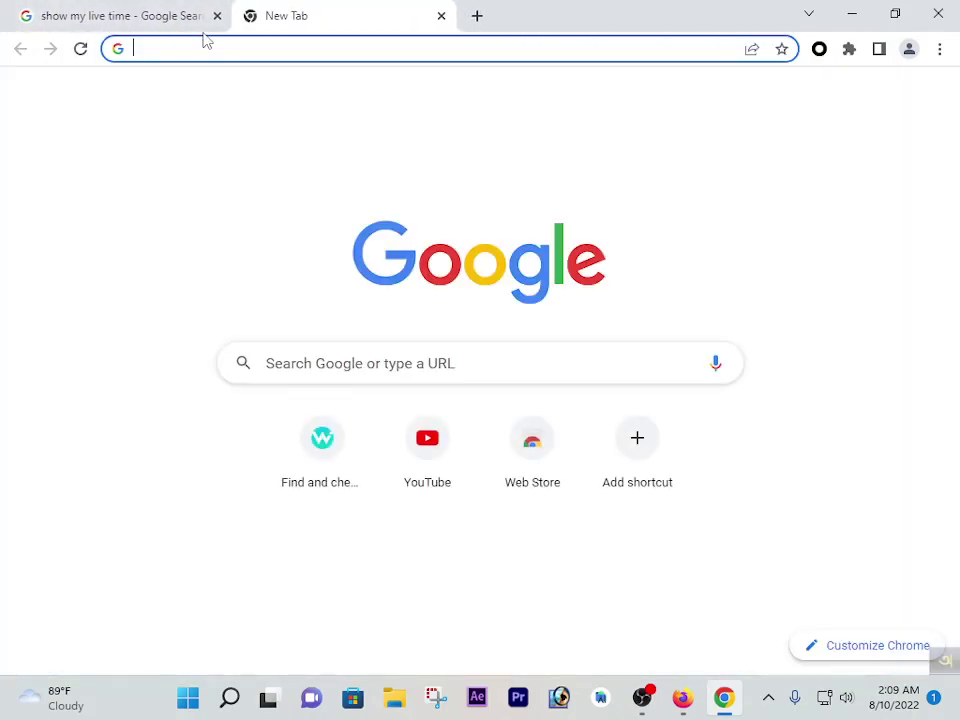
left_click(217, 16)
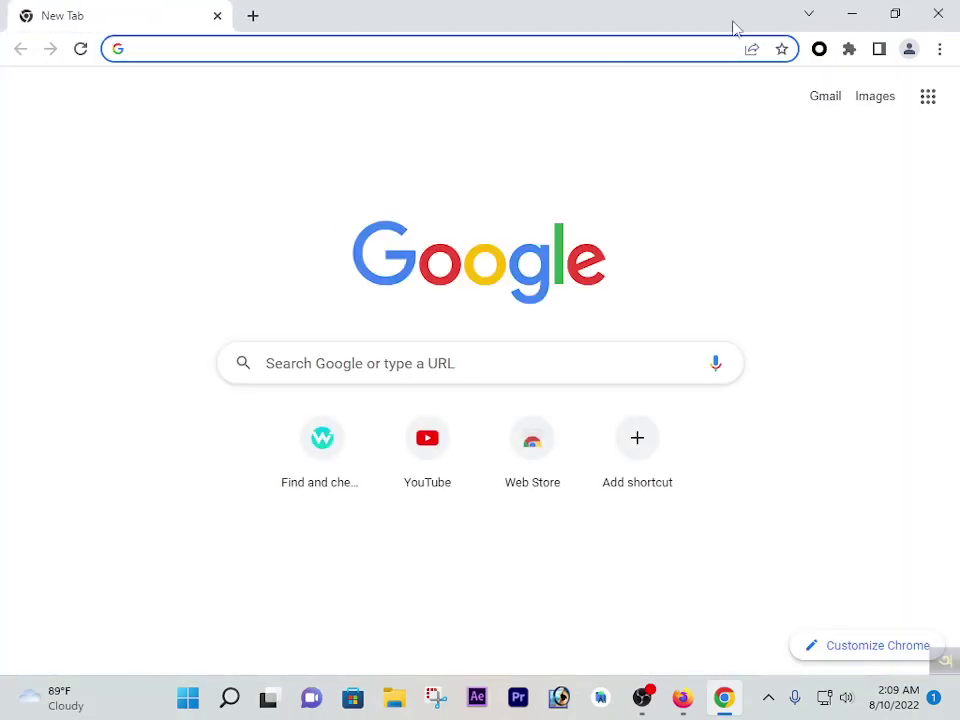
left_click(850, 13)
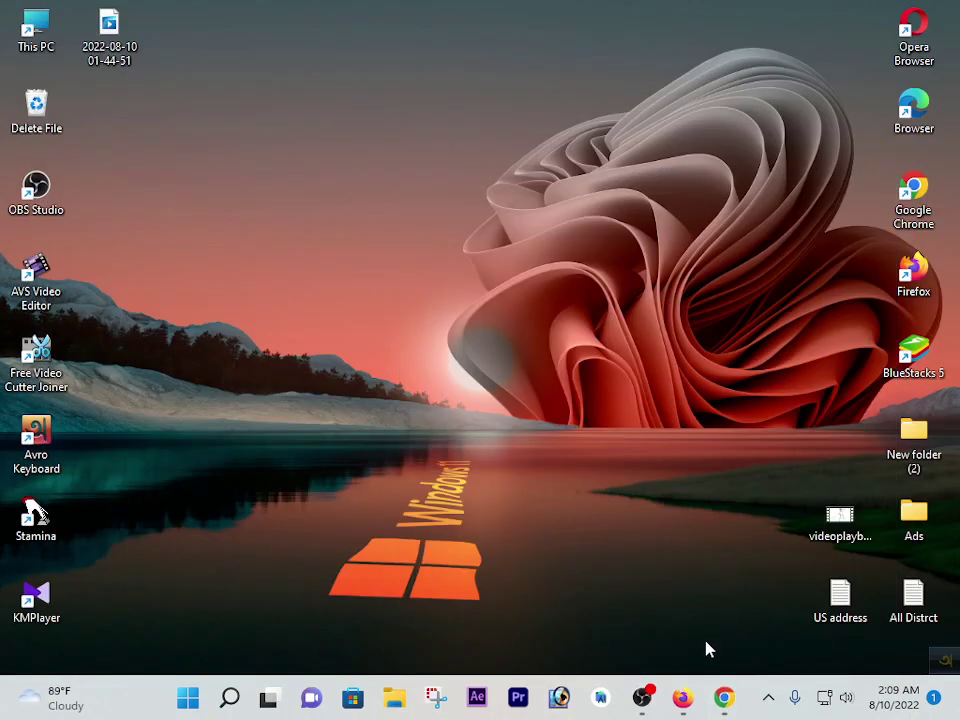
Switch to Firefox, refresh the Direct Links page and submit another direct link in the Non-adult category, acknowledging the request message
left_click(682, 697)
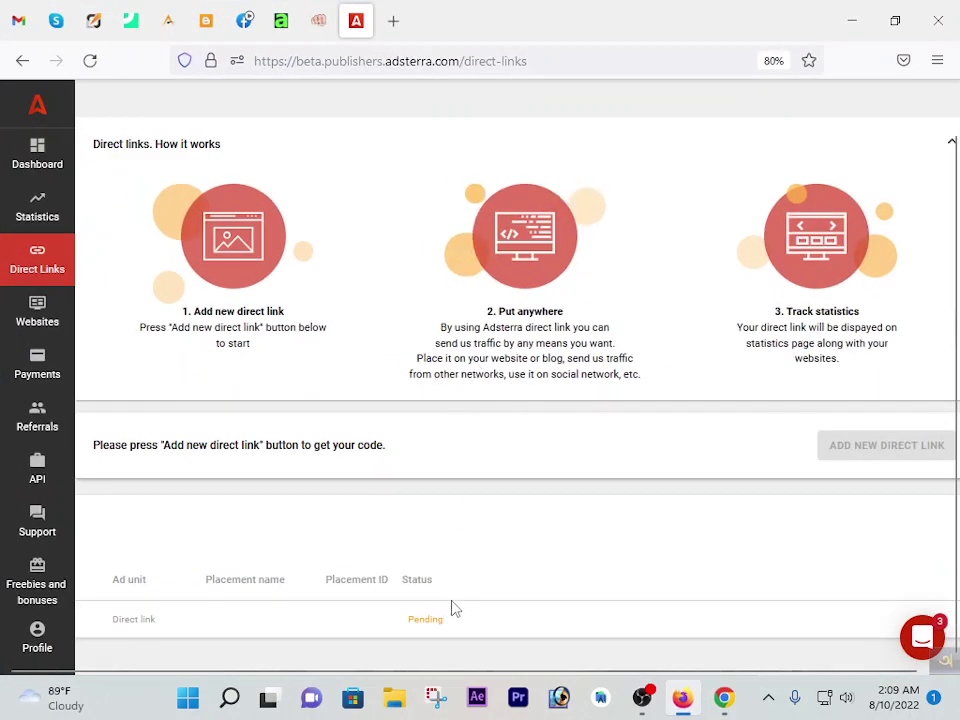
left_click(93, 61)
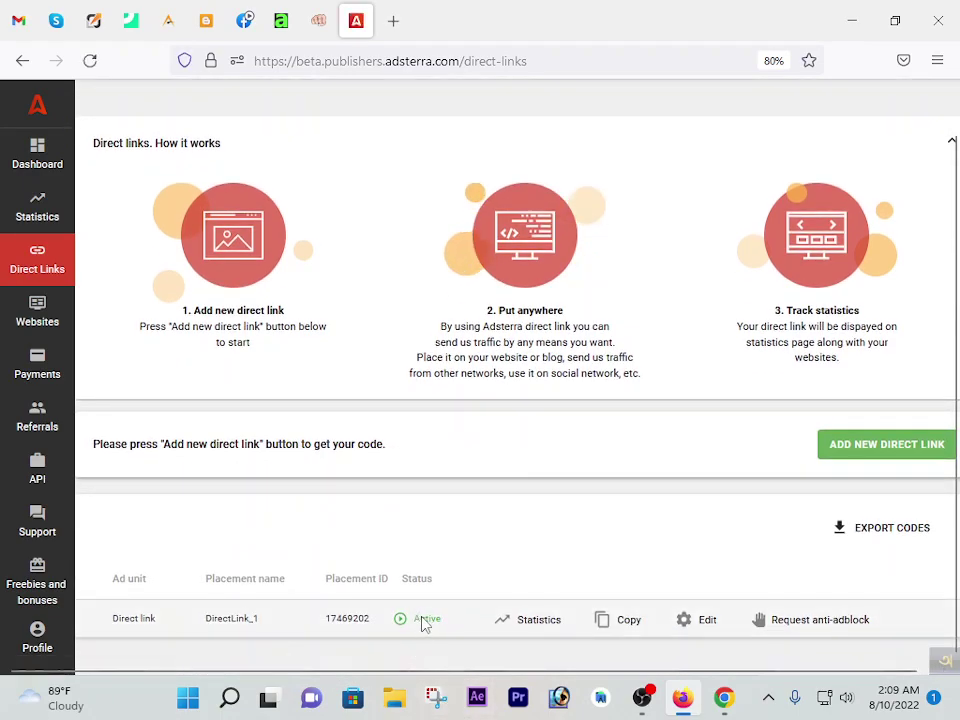
left_click(857, 445)
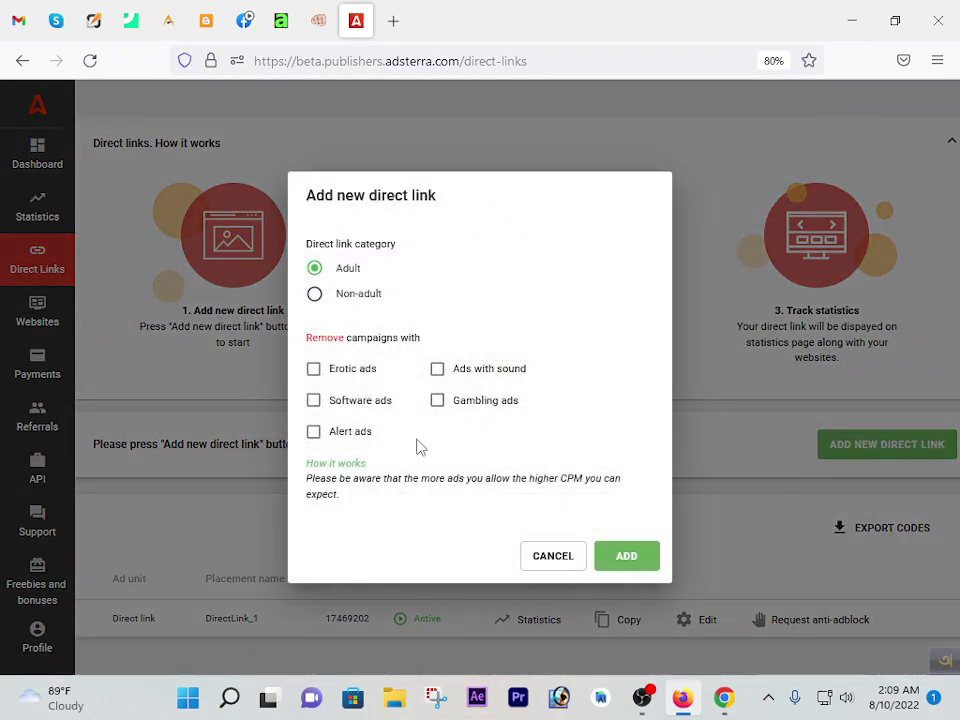
left_click(316, 295)
left_click(658, 556)
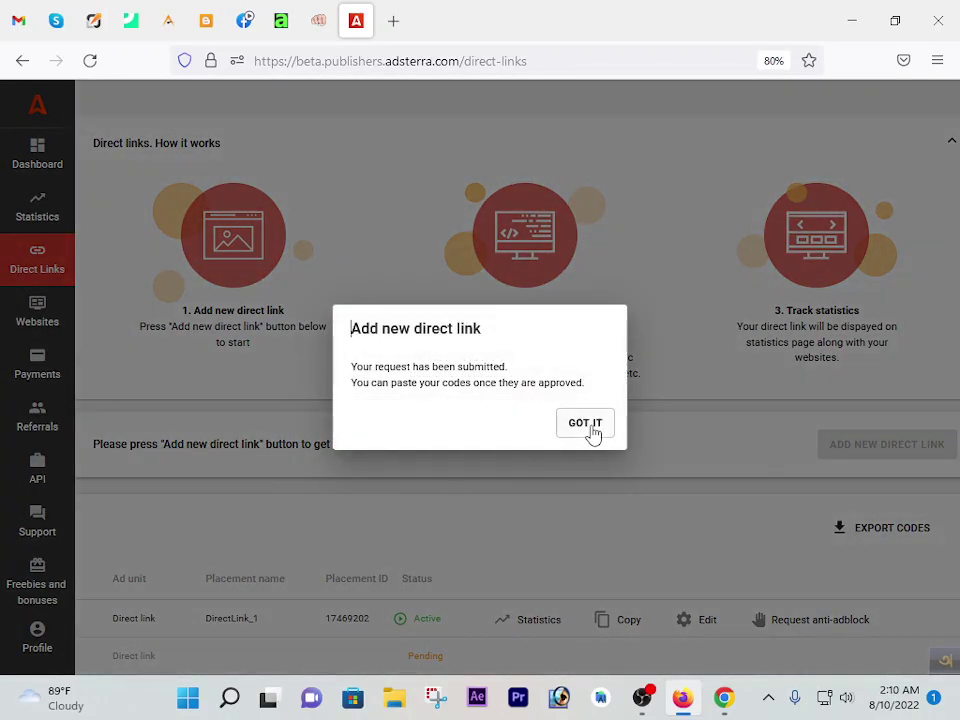
left_click(585, 423)
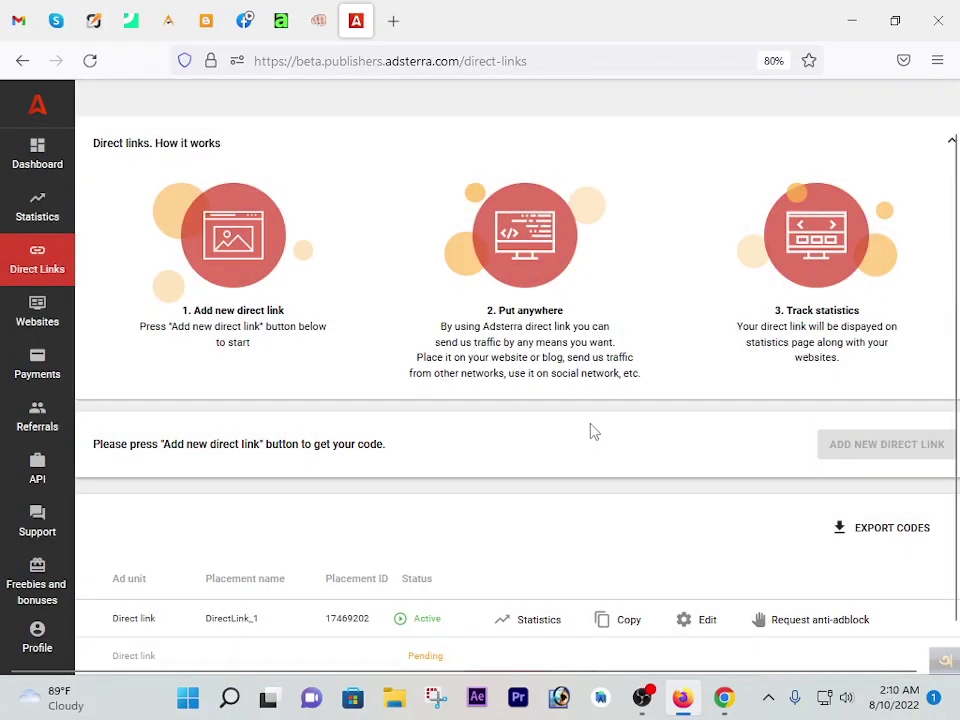
Refresh the Direct Links page to check the status of both links and clear the Customer Care notification
scroll(617, 516, "down", 1)
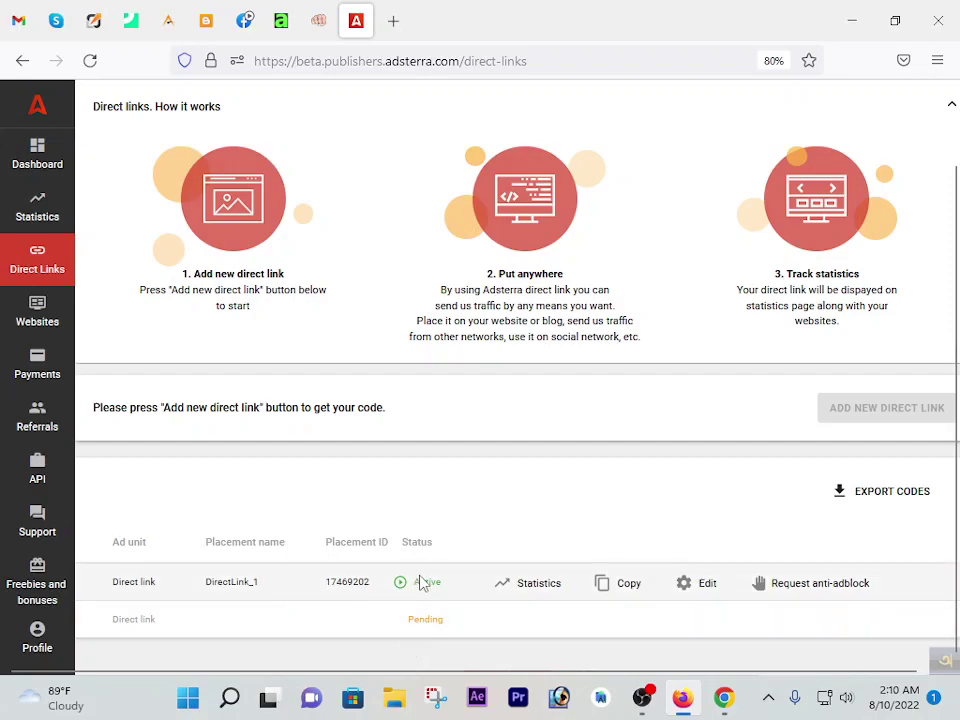
left_click(89, 60)
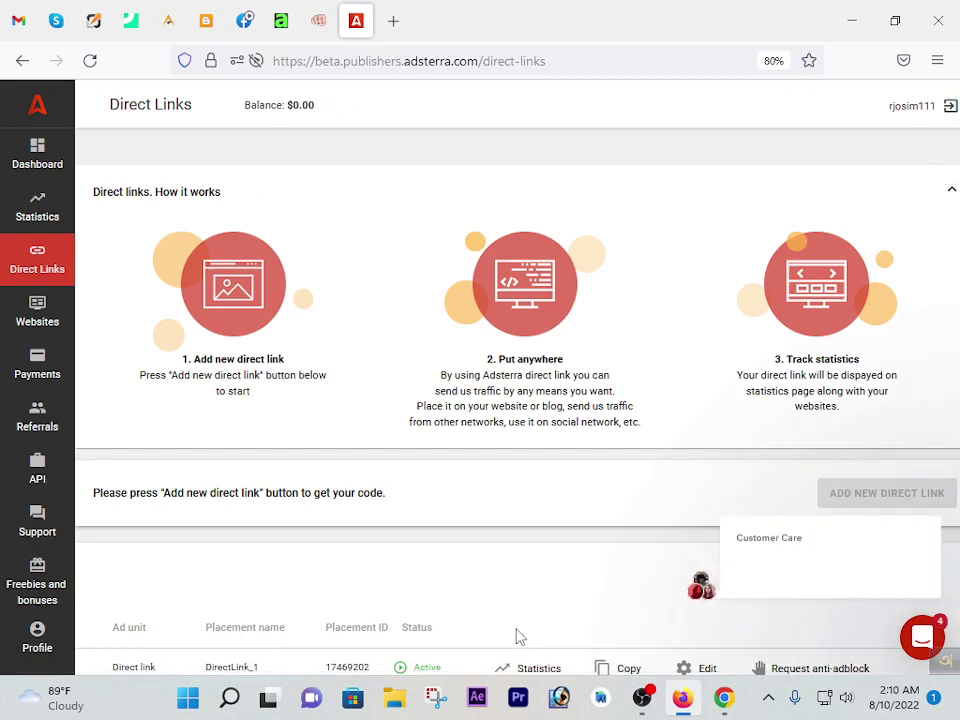
scroll(566, 613, "down", 2)
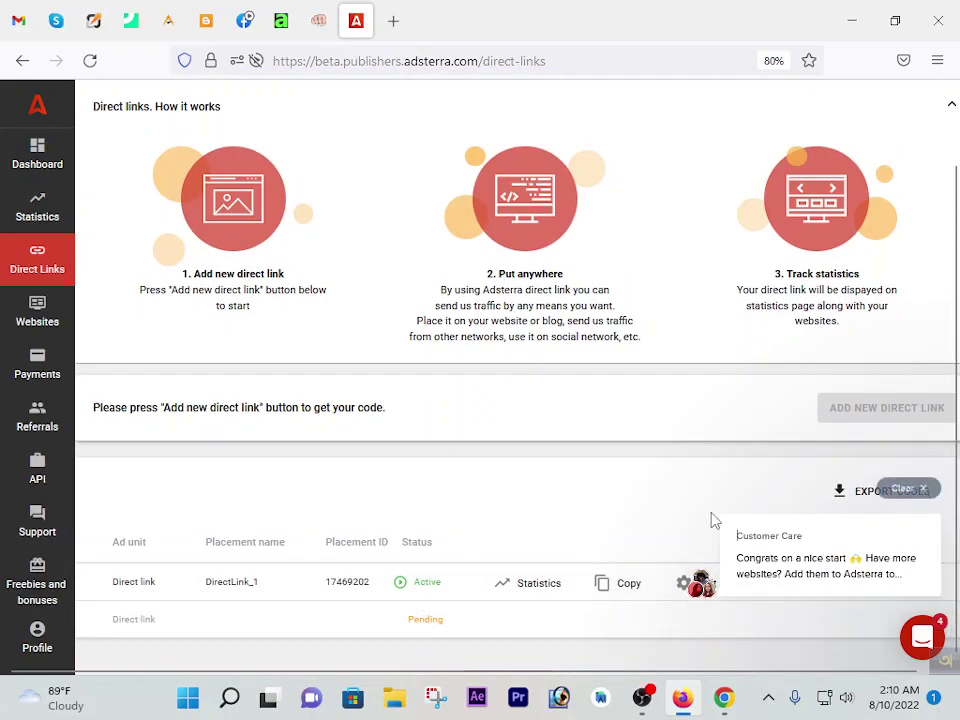
left_click(912, 489)
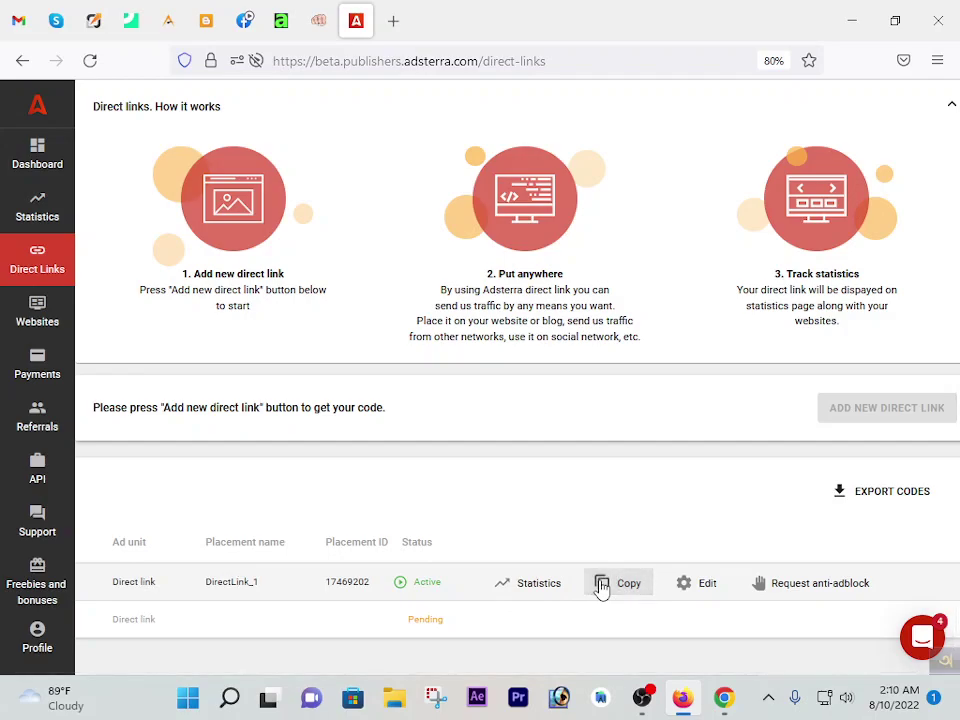
Review the Adsterra Statistics page's filters and results, and return to the Direct Links page
scroll(111, 298, "up", 2)
left_click(53, 221)
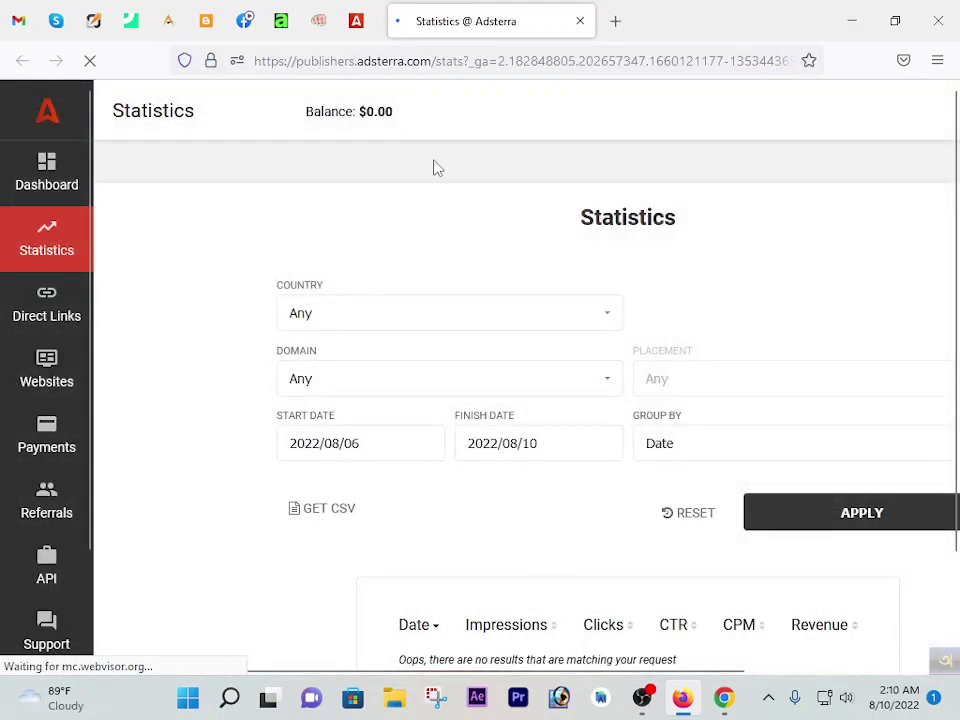
scroll(507, 395, "down", 2)
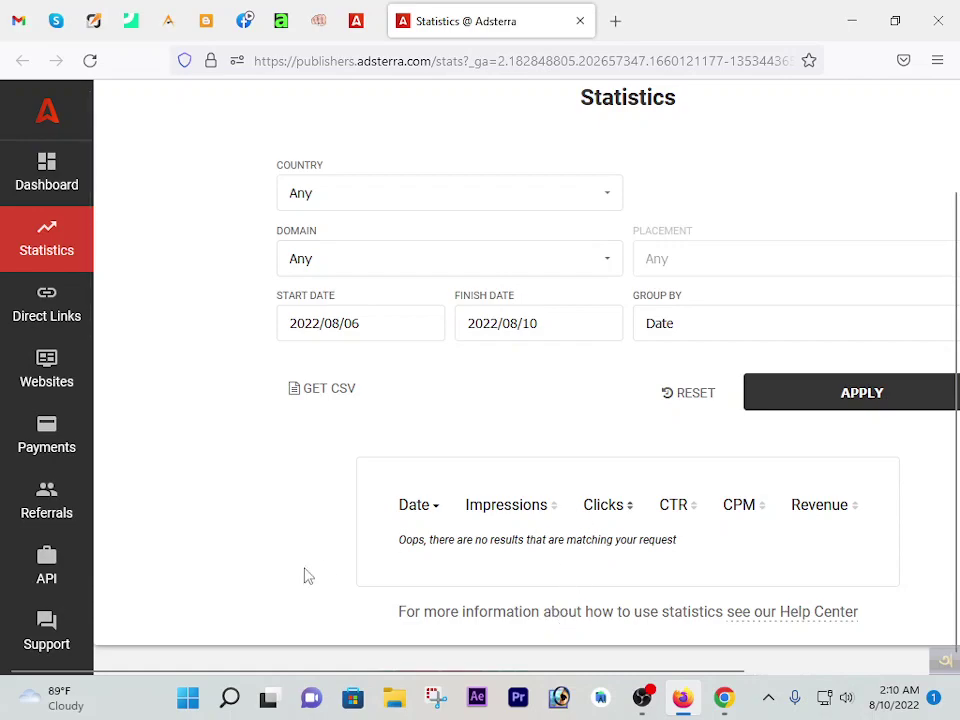
scroll(585, 545, "up", 2)
left_click(52, 214)
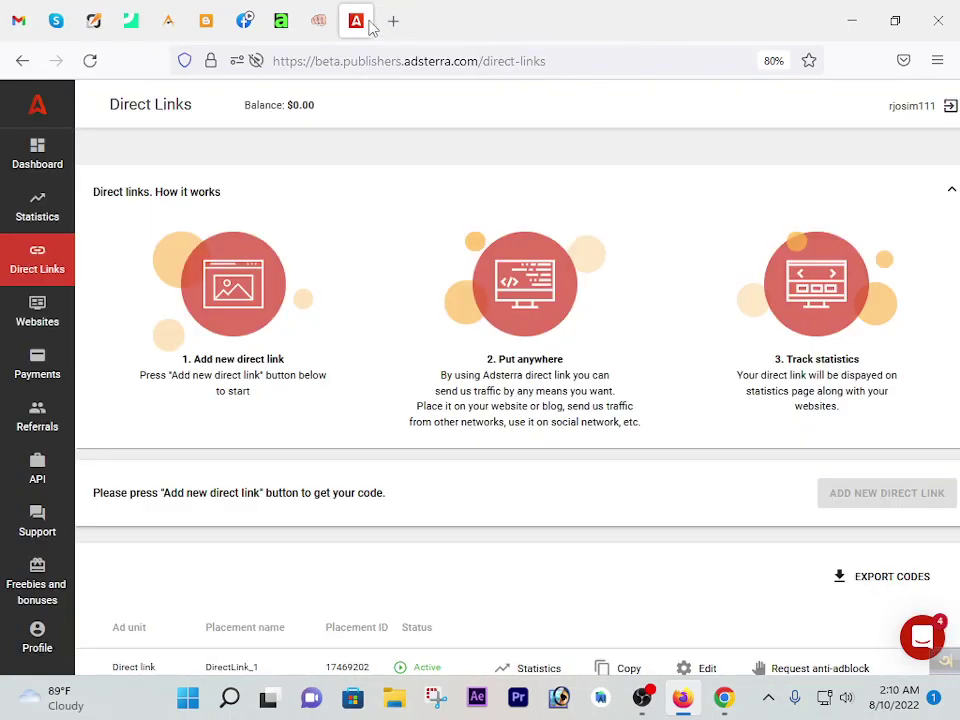
Open the Adsterra Dashboard in a separate tab and close the pinned Direct Links tab after unpinning it
left_click(31, 164)
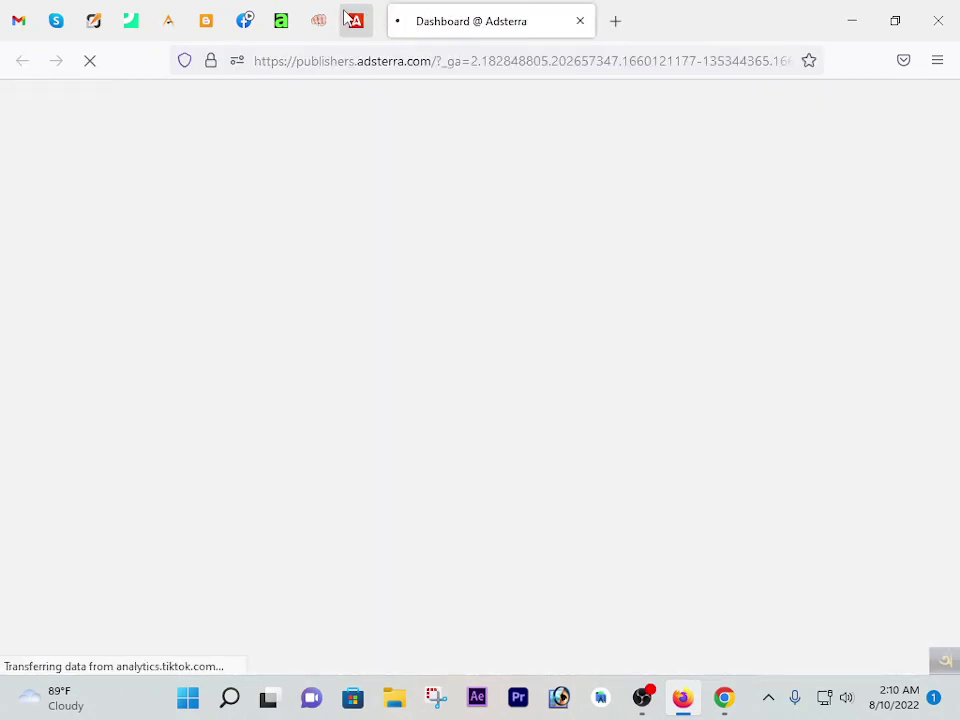
right_click(354, 18)
mouse_move(395, 218)
left_click(385, 120)
left_click(537, 22)
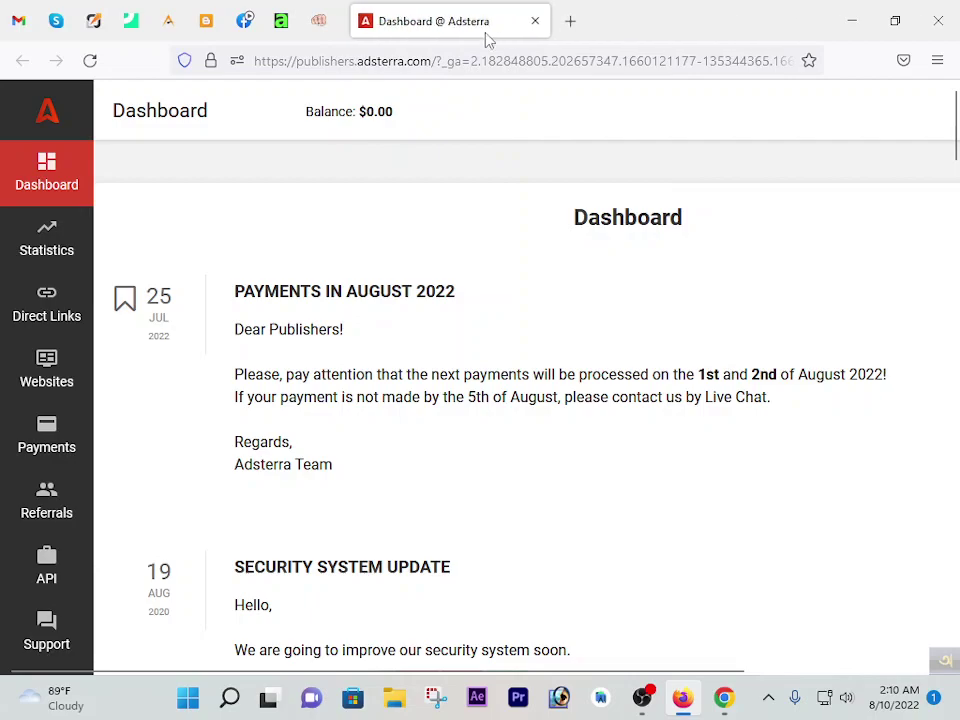
Review the Dashboard announcements, the balance breakdown and the Statistics page, and return to the Dashboard
left_click(64, 182)
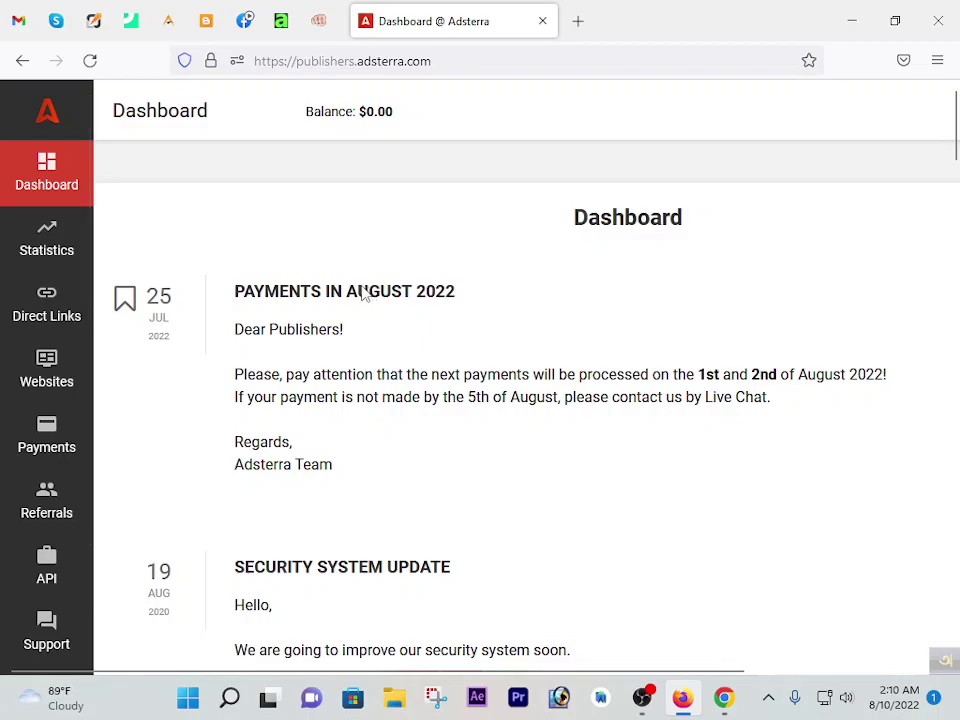
scroll(365, 292, "down", 1)
key("ctrl+minus")
key("ctrl+minus")
key("ctrl+minus")
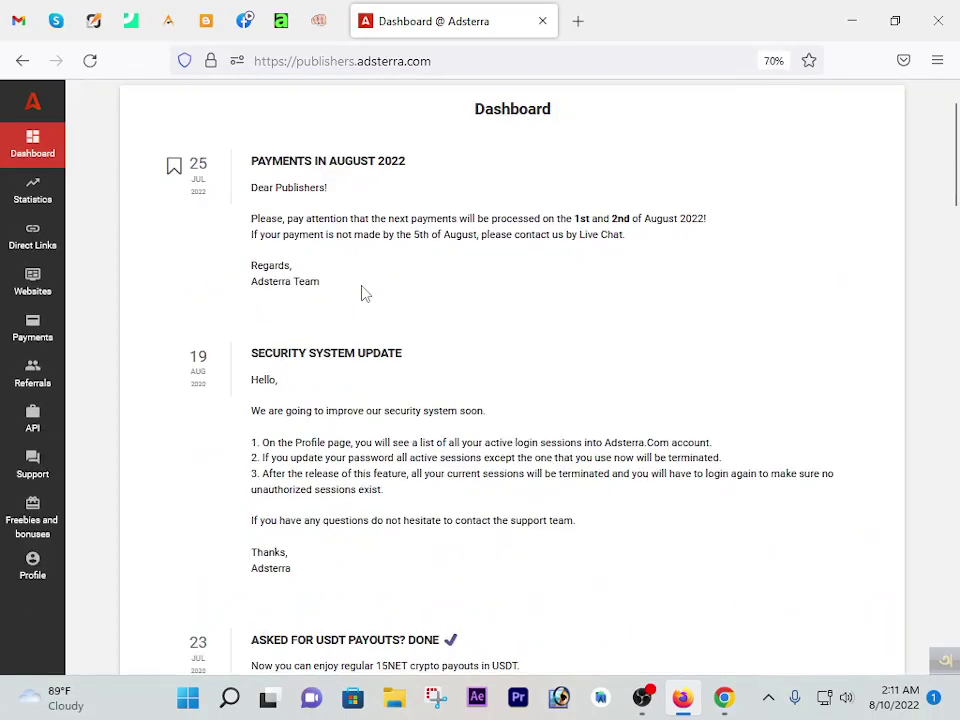
scroll(365, 292, "up", 1)
mouse_move(313, 113)
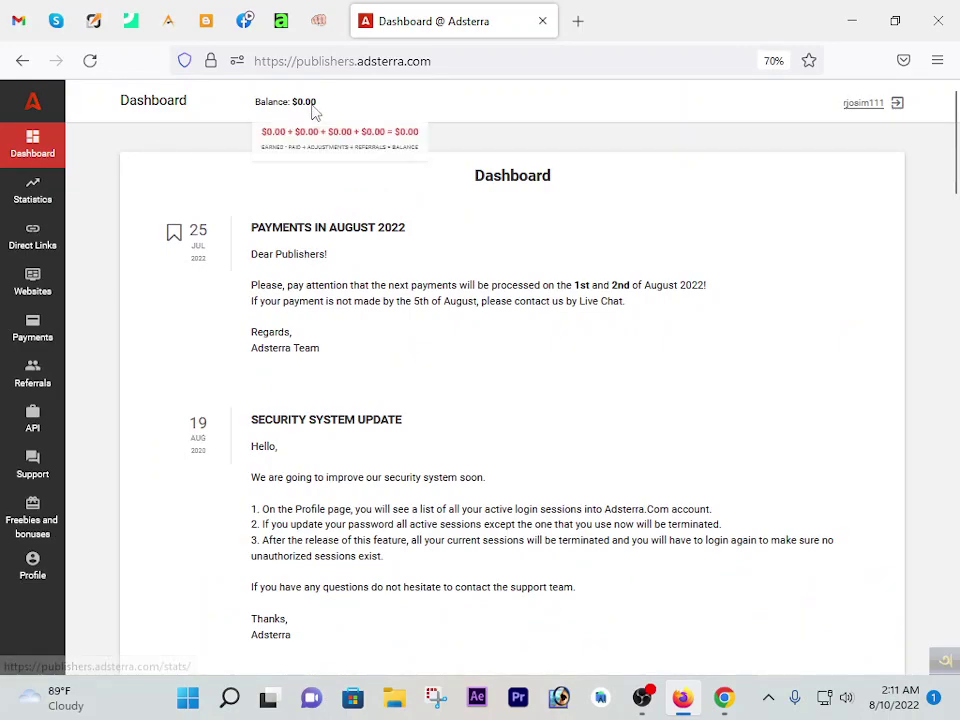
left_click(34, 198)
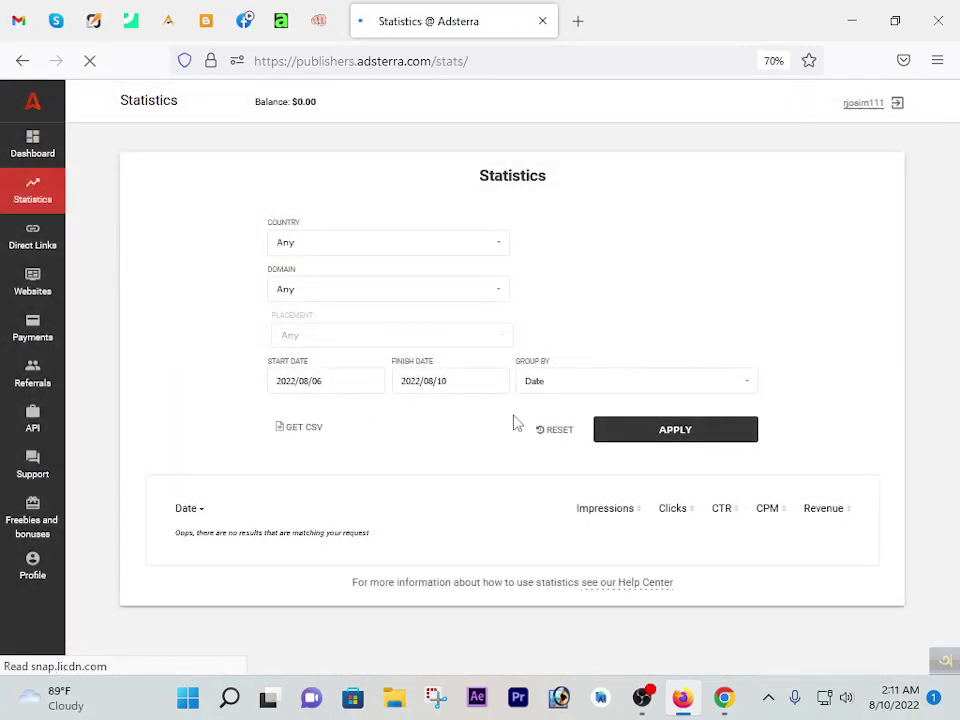
left_click(42, 149)
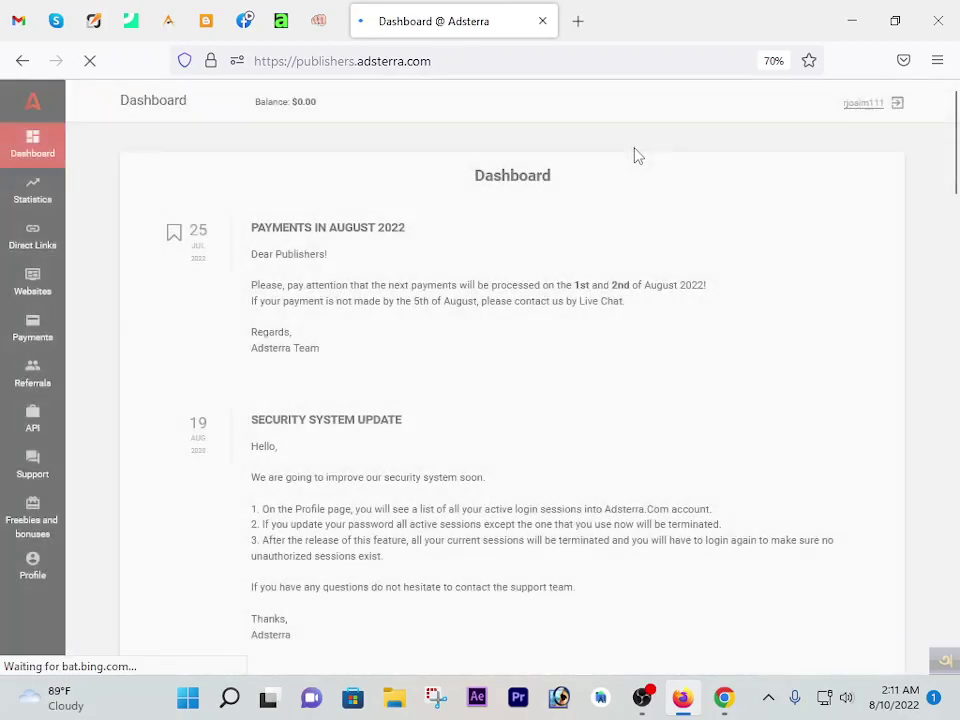
Minimize Firefox, switch to Chrome and open the copied highperformancegate.com direct link in four separate tabs
left_click(849, 22)
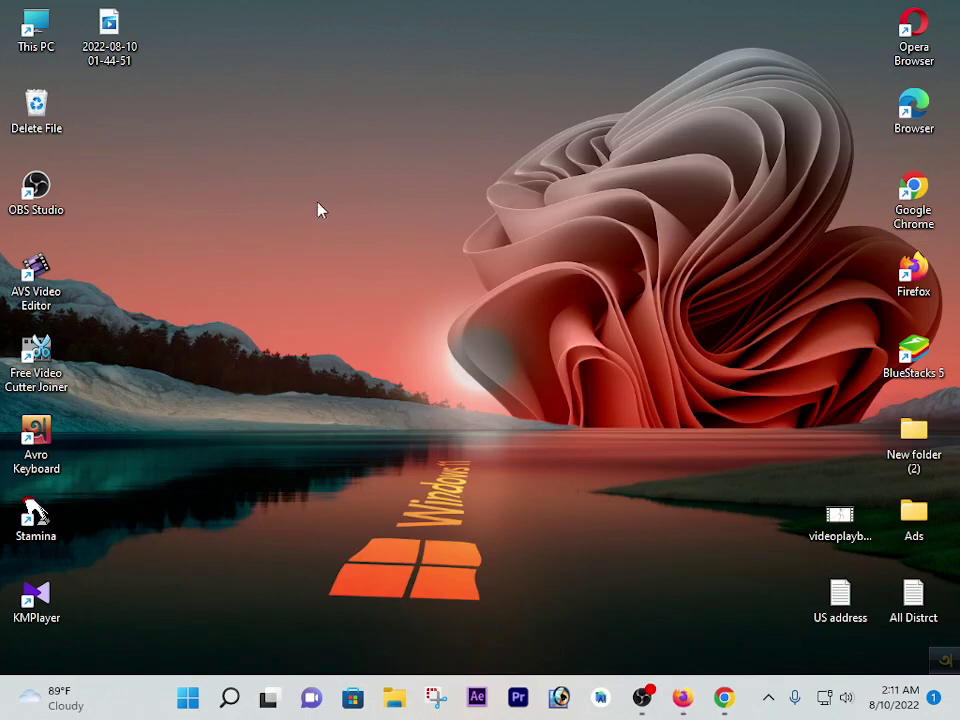
left_click(724, 697)
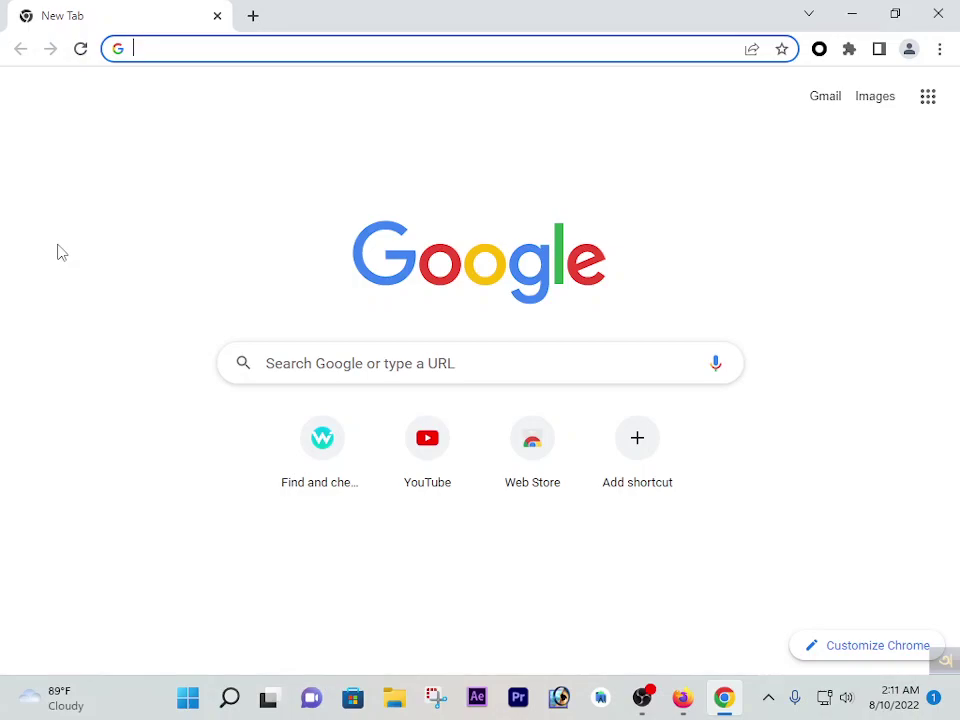
left_click(172, 50)
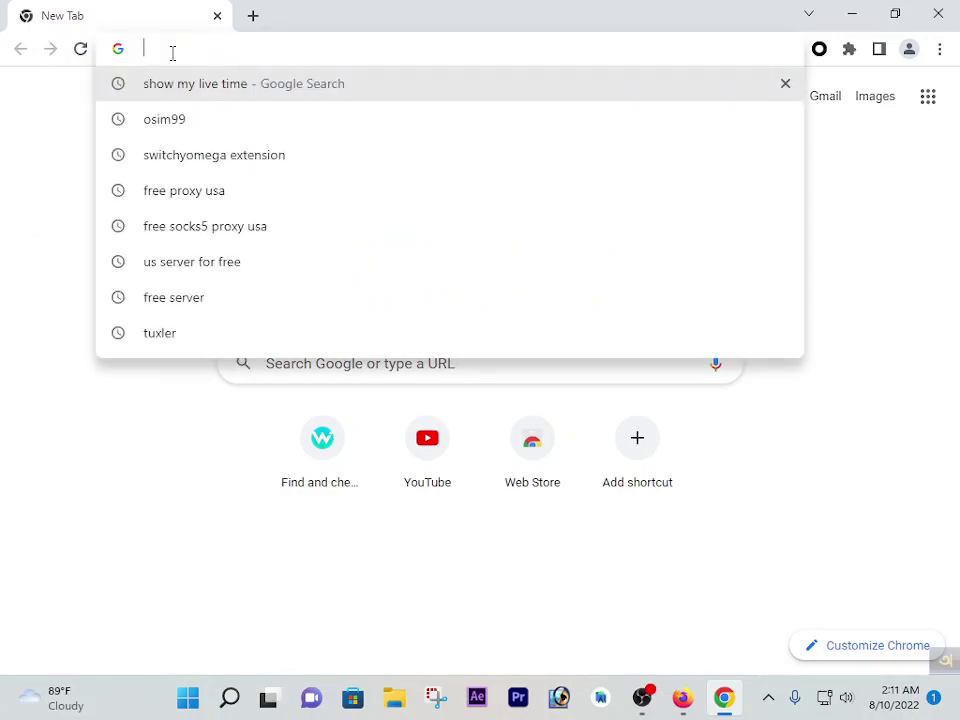
key("ctrl+v")
key("Return")
left_click(253, 15)
key("ctrl+v")
key("Return")
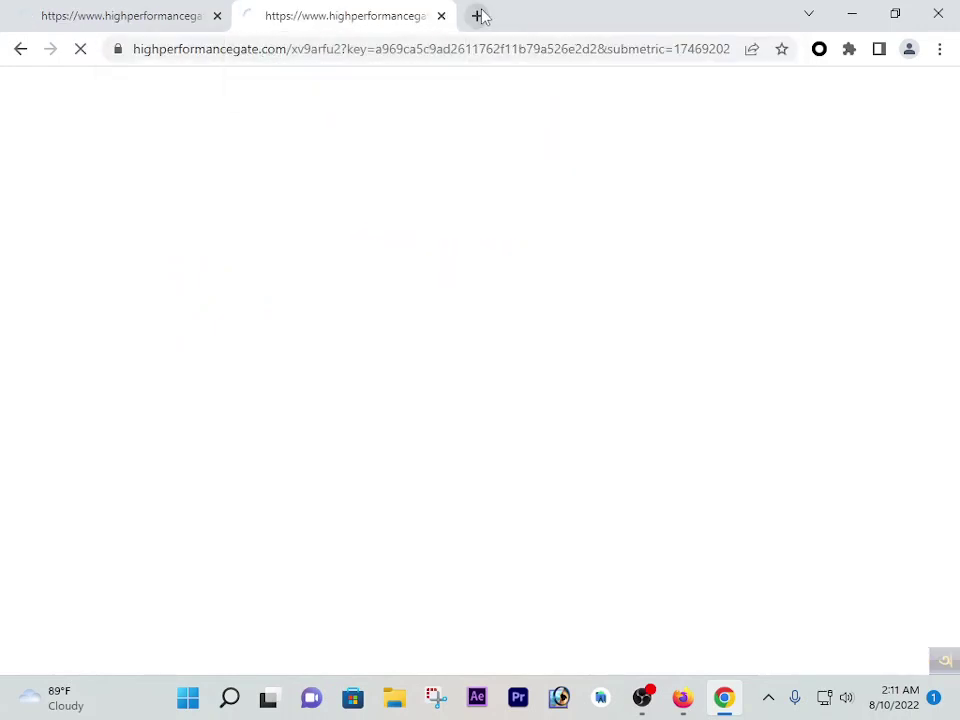
left_click(477, 15)
key("ctrl+v")
key("Return")
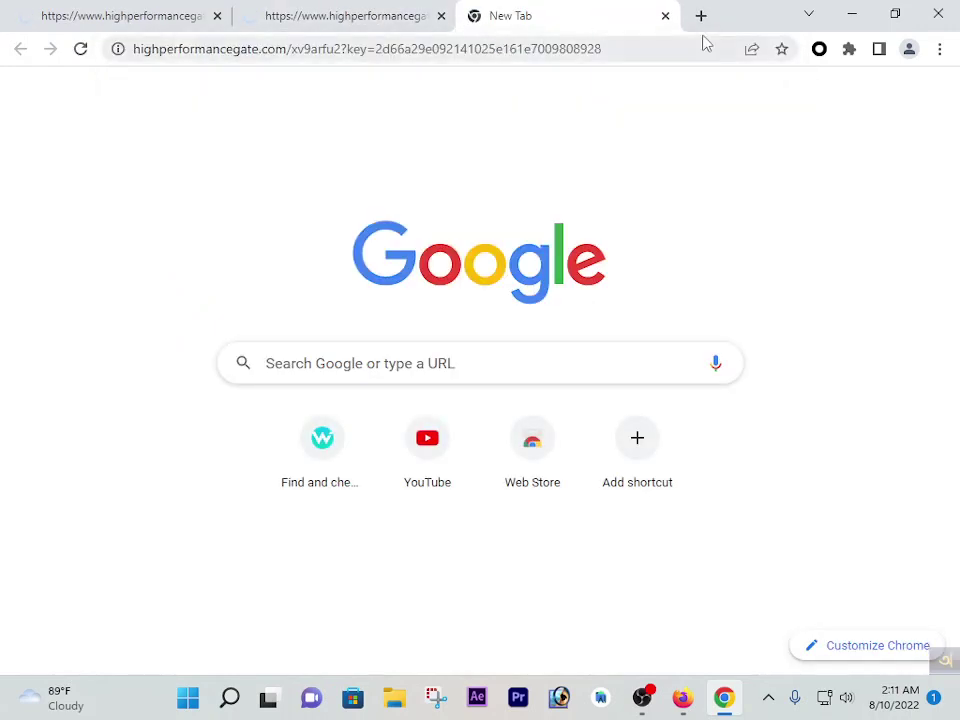
left_click(701, 16)
key("ctrl+v")
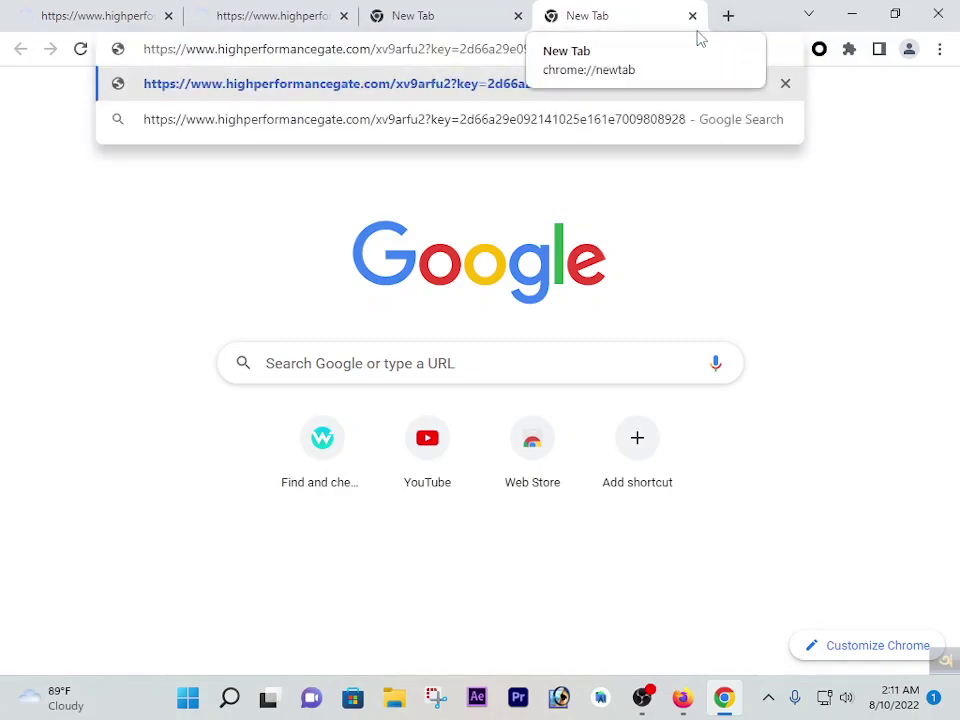
key("Return")
Go through the four direct-link tabs to check which advertising page each one loads
left_click(96, 12)
left_click(262, 15)
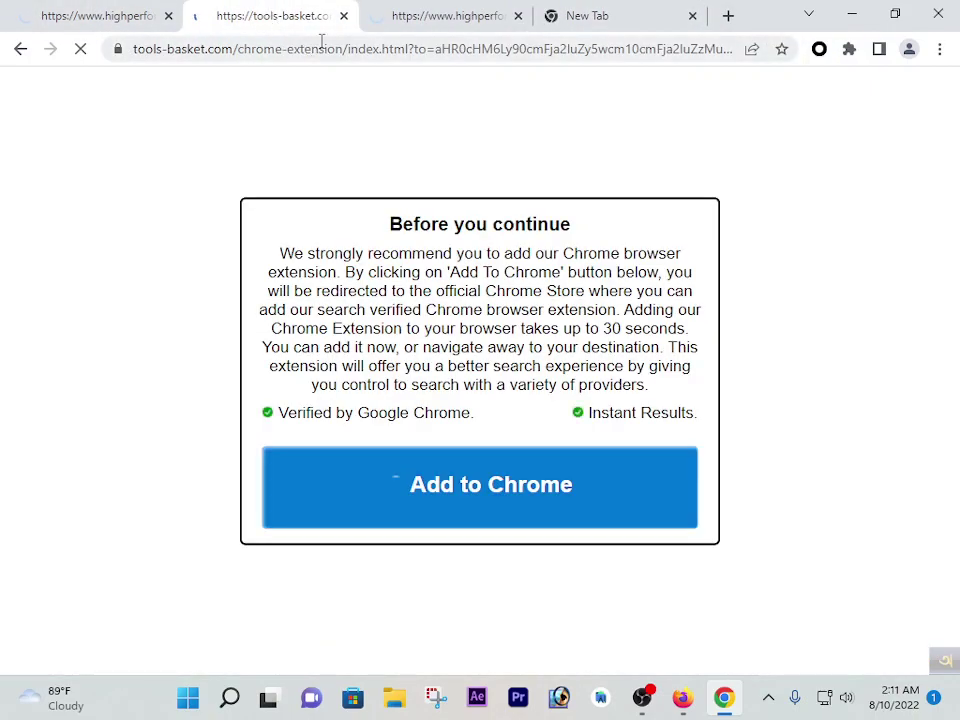
left_click(410, 10)
left_click(586, 8)
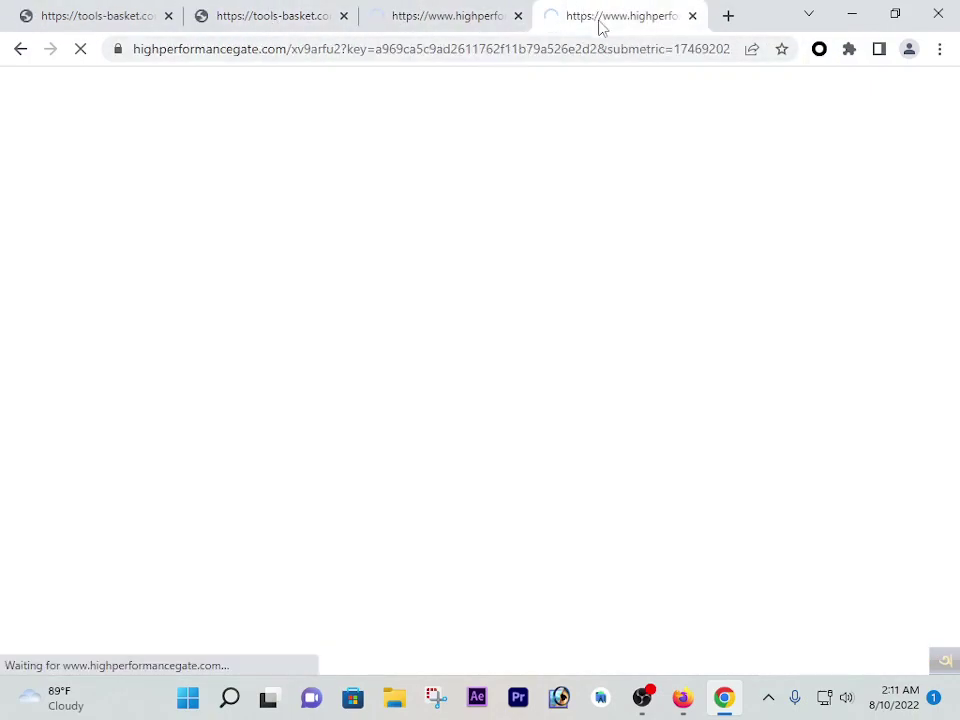
left_click(96, 15)
left_click(268, 15)
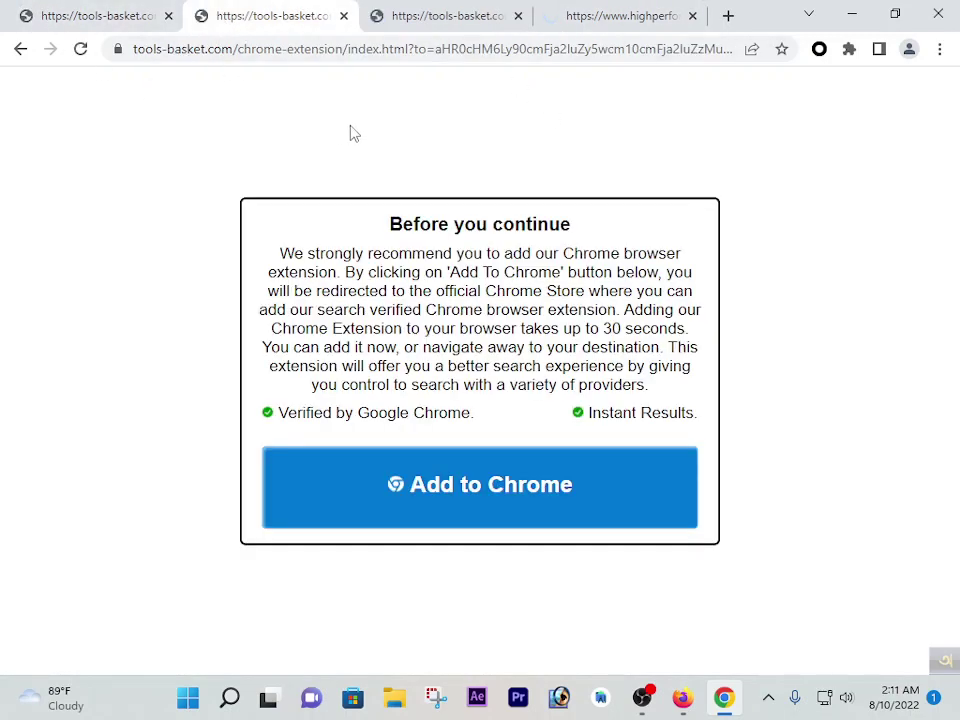
left_click(397, 8)
key("ctrl+Tab")
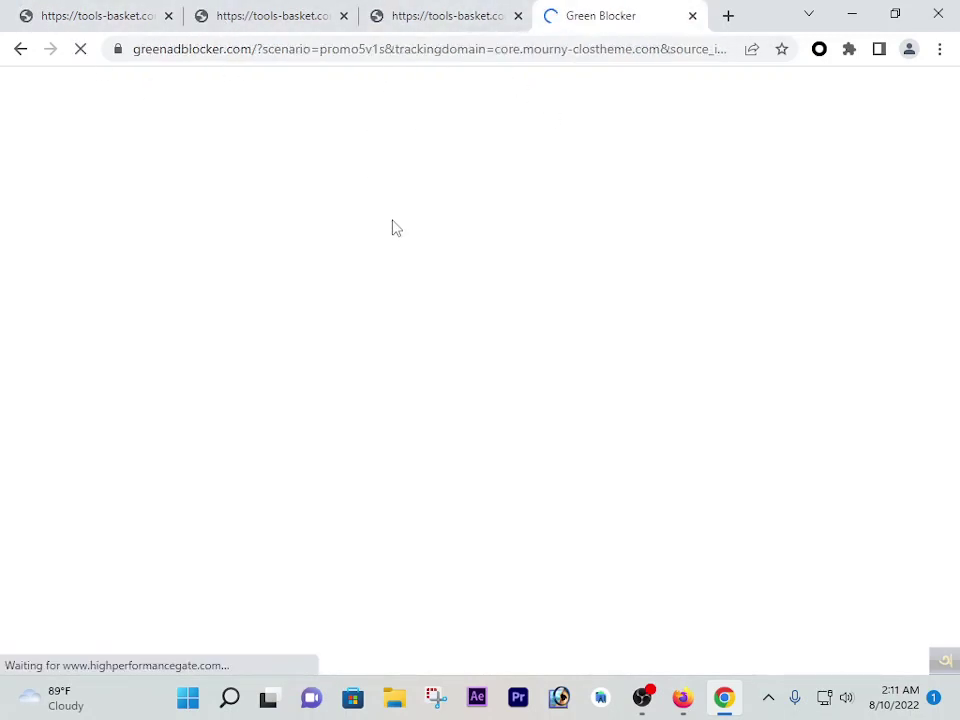